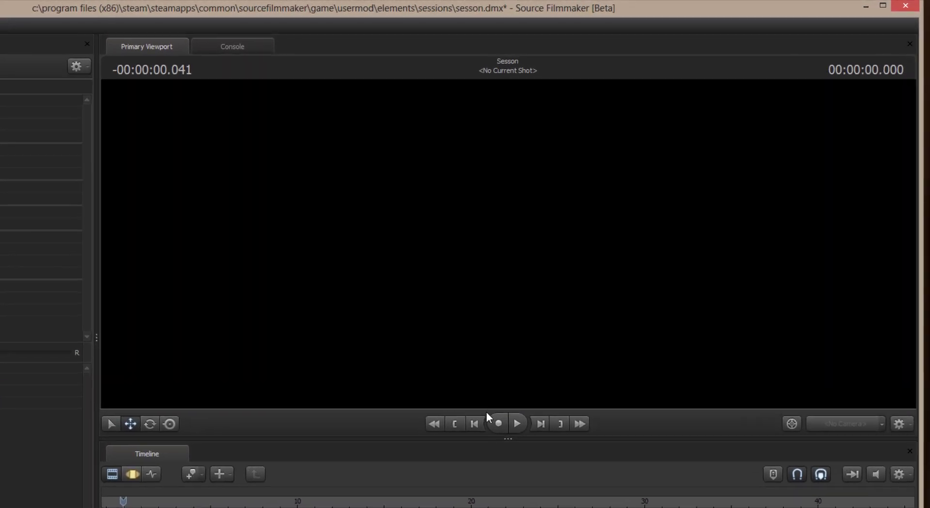
Step: Play through the session and return the playhead to the start of the timeline
left_click(517, 423)
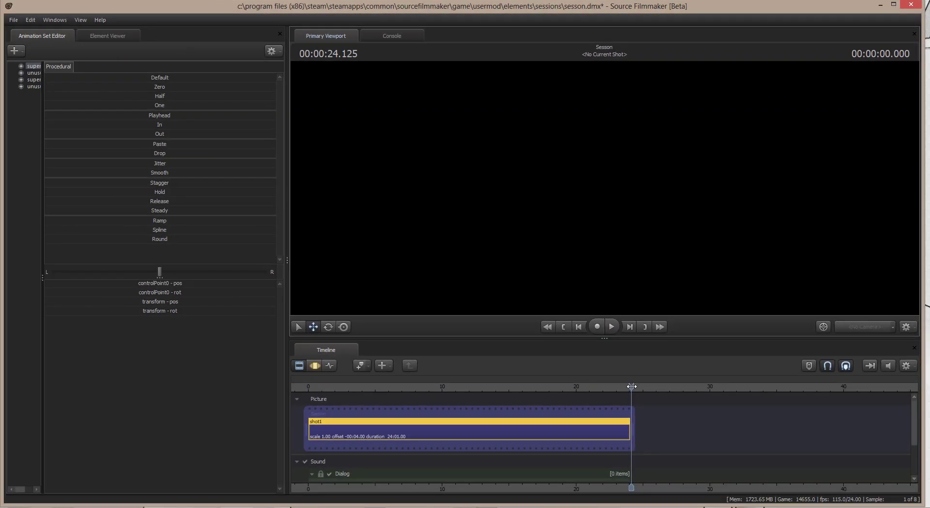
left_click(478, 386)
Step: Delete the four existing superrare_greenenergy and unusual_storm_spooky animation sets from the widened animation set list
left_click_drag(405, 386, 122, 283)
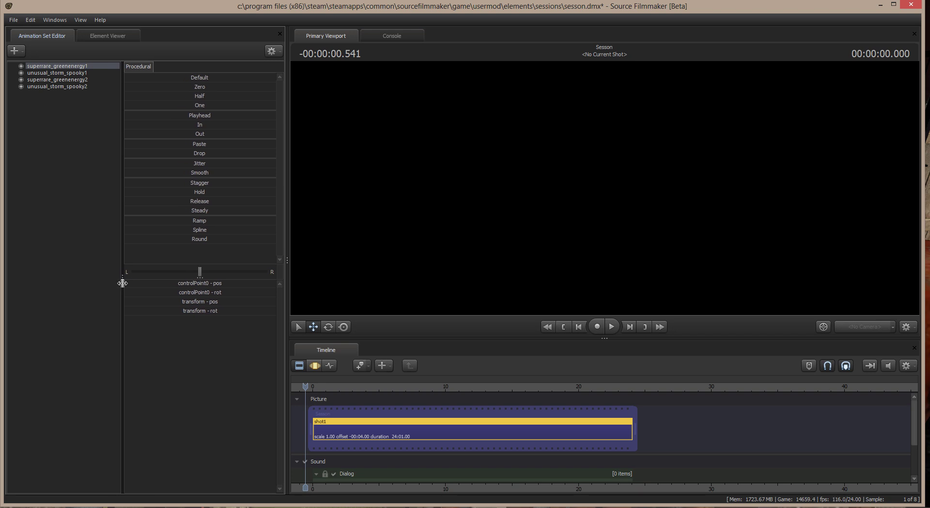
left_click(57, 73, "ctrl")
left_click(61, 80, "ctrl")
left_click(63, 86, "ctrl")
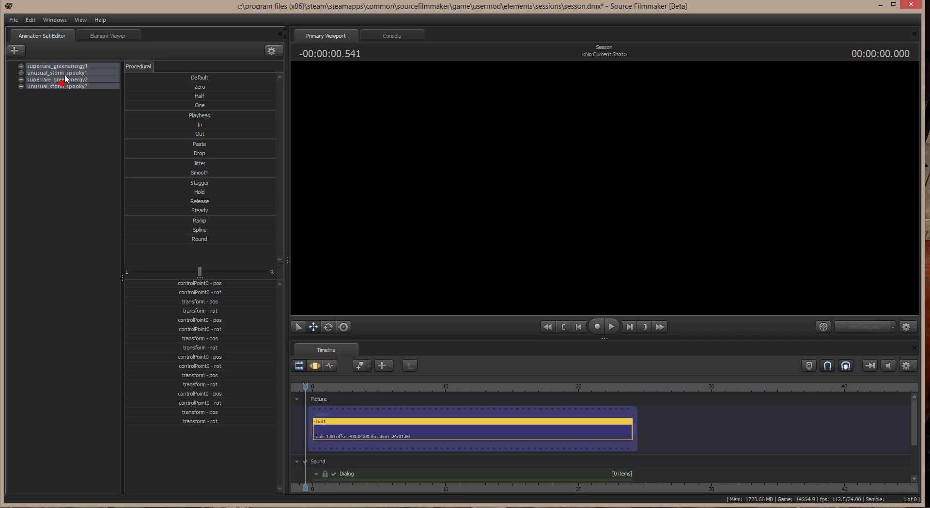
right_click(67, 71)
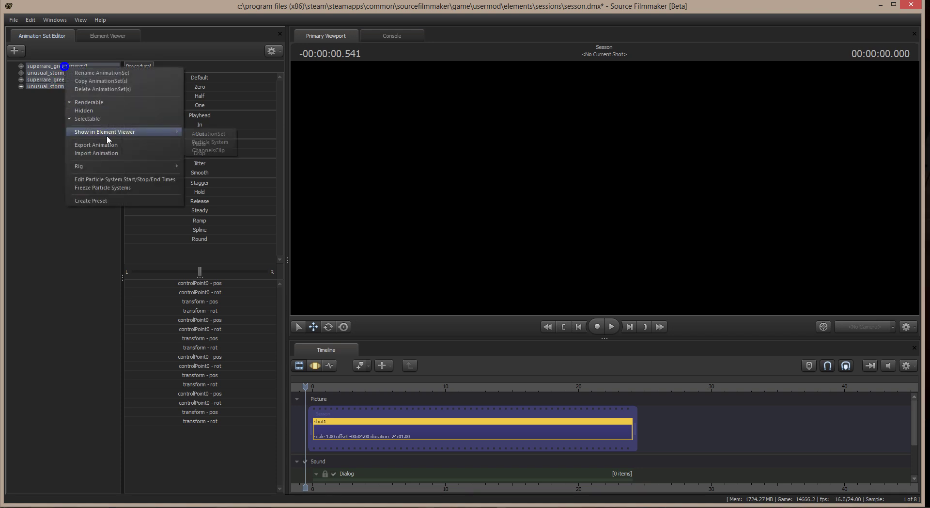
left_click(113, 89)
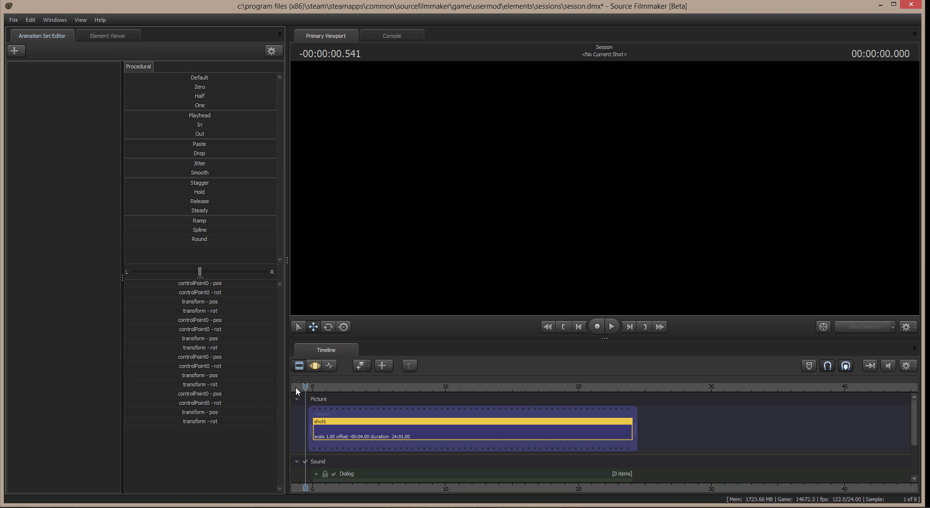
Step: Place the playhead about 0.54 s into shot1 and begin a new particle system animation set from the definition file item_fx.pcf
left_click_drag(306, 386, 320, 386)
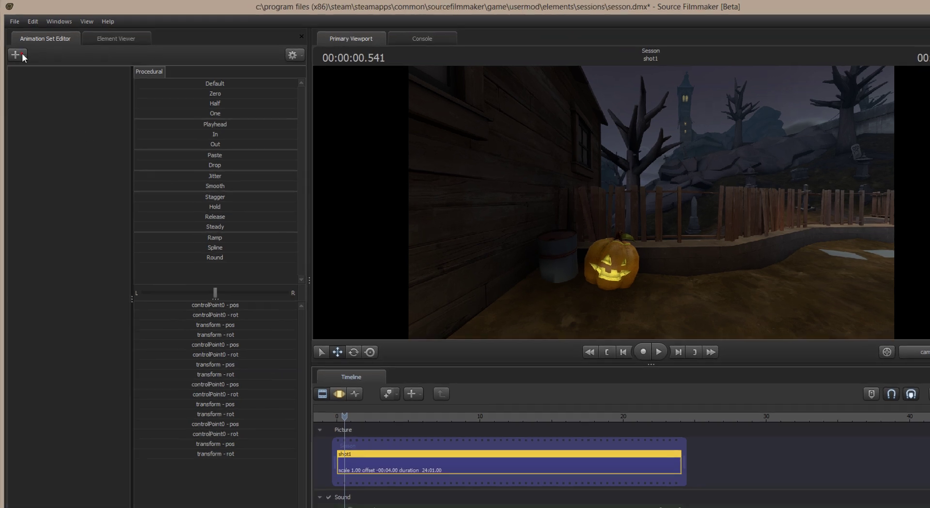
left_click(21, 53)
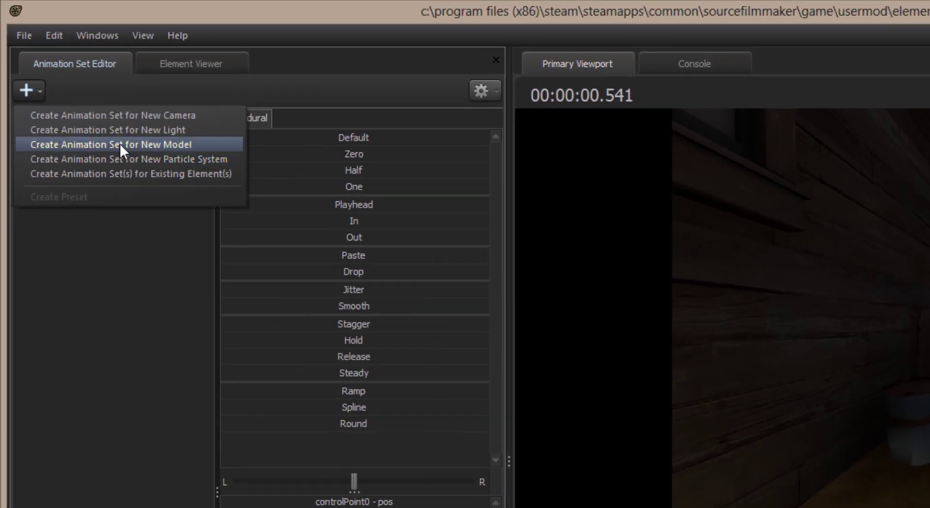
left_click(121, 155)
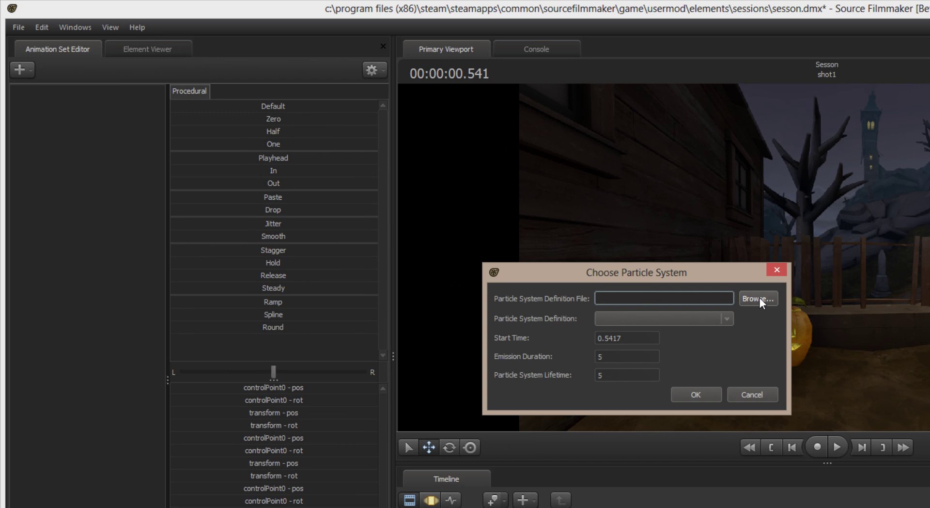
left_click(759, 298)
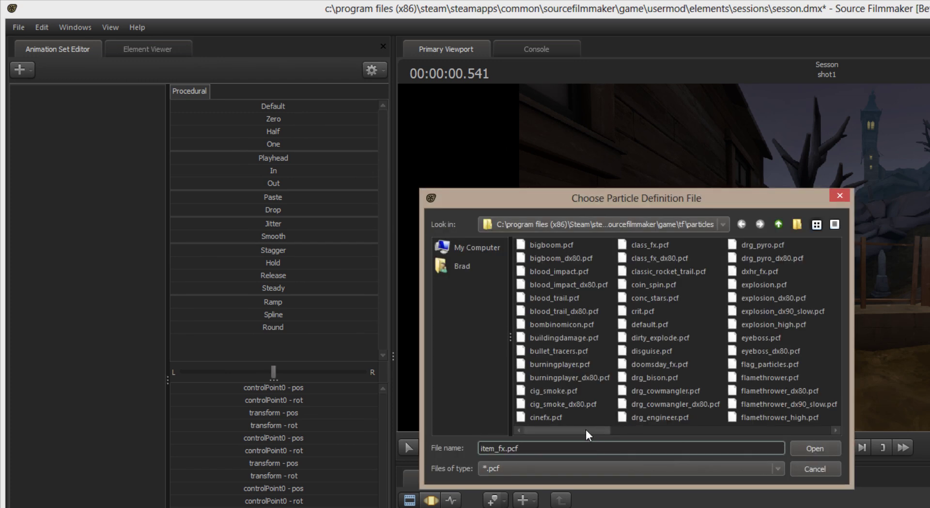
left_click_drag(586, 429, 656, 428)
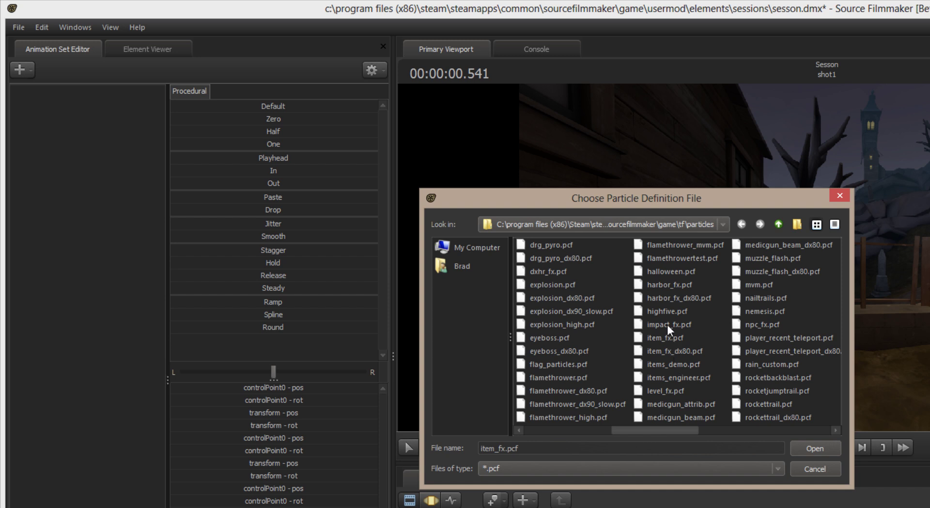
left_click(668, 338)
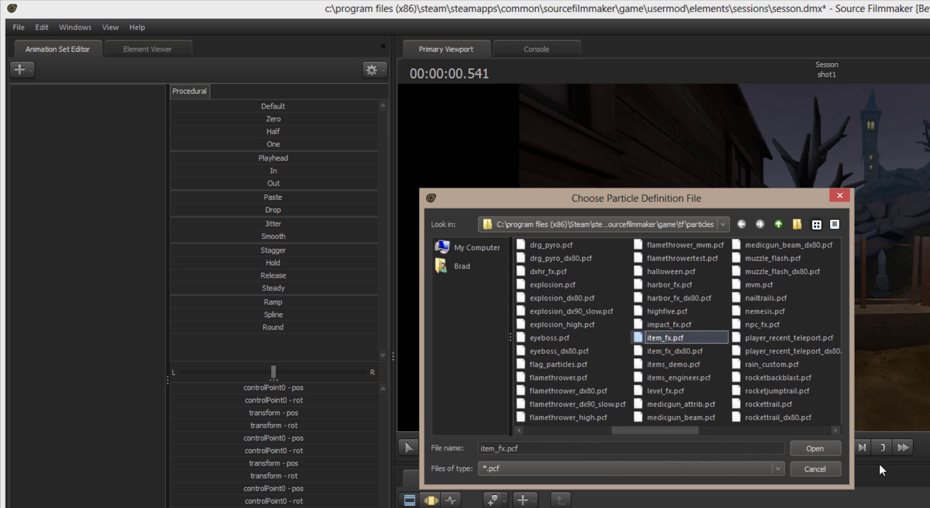
left_click(815, 448)
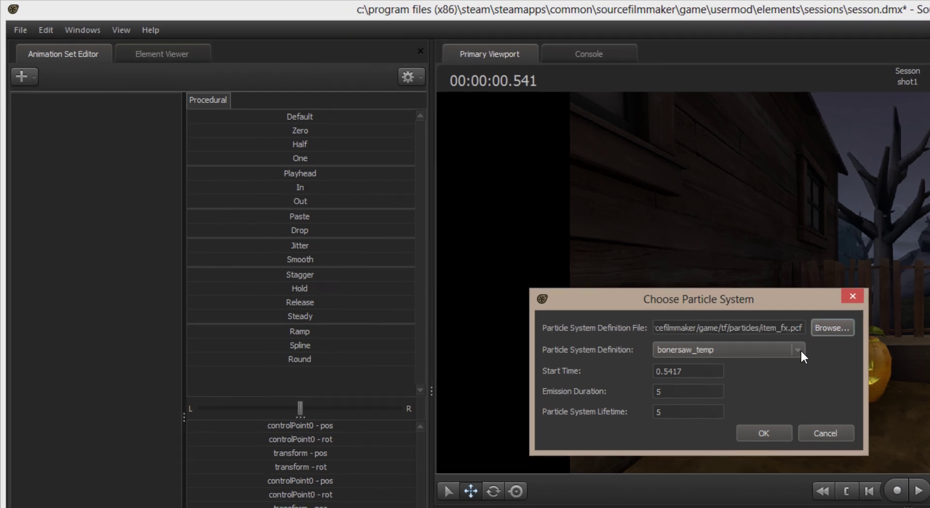
Step: Choose superrare_greenenergy as the particle system definition
left_click(799, 346)
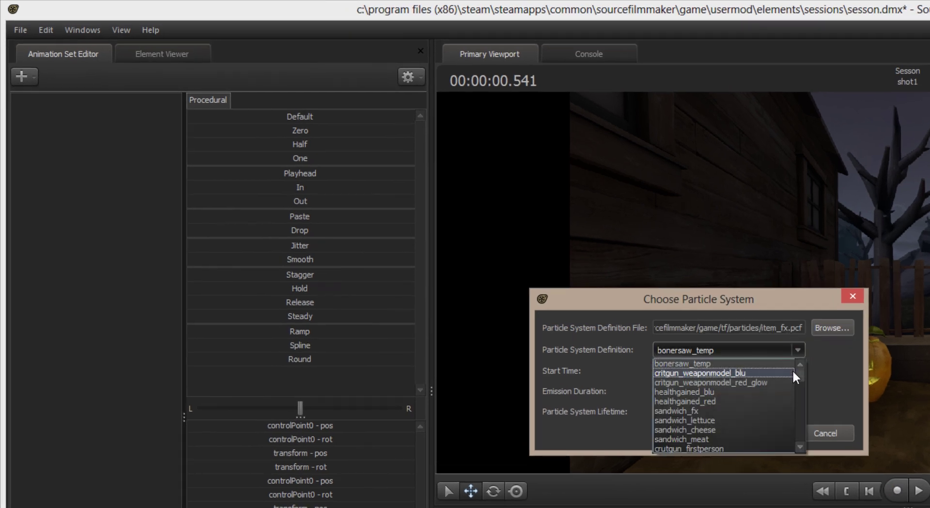
left_click_drag(802, 373, 802, 390)
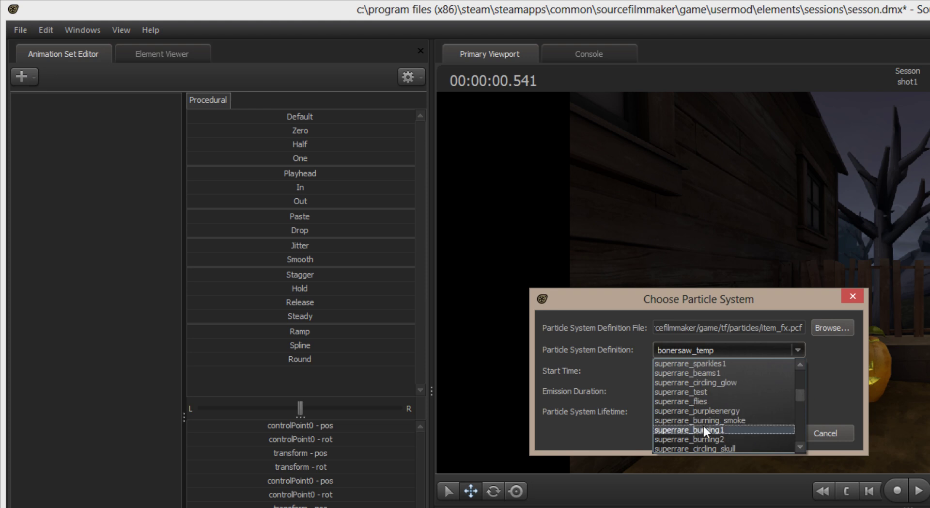
scroll(702, 423, "up", 3)
scroll(704, 420, "up", 2)
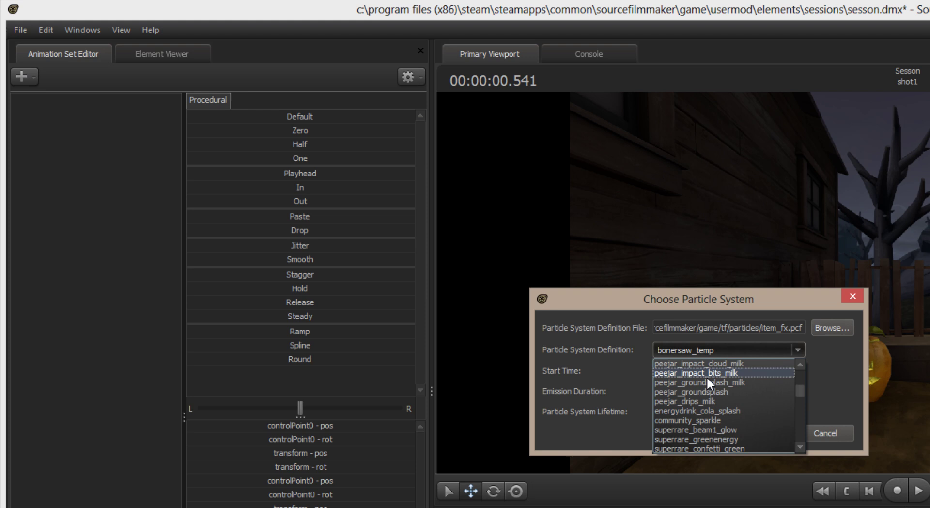
scroll(707, 376, "down", 1)
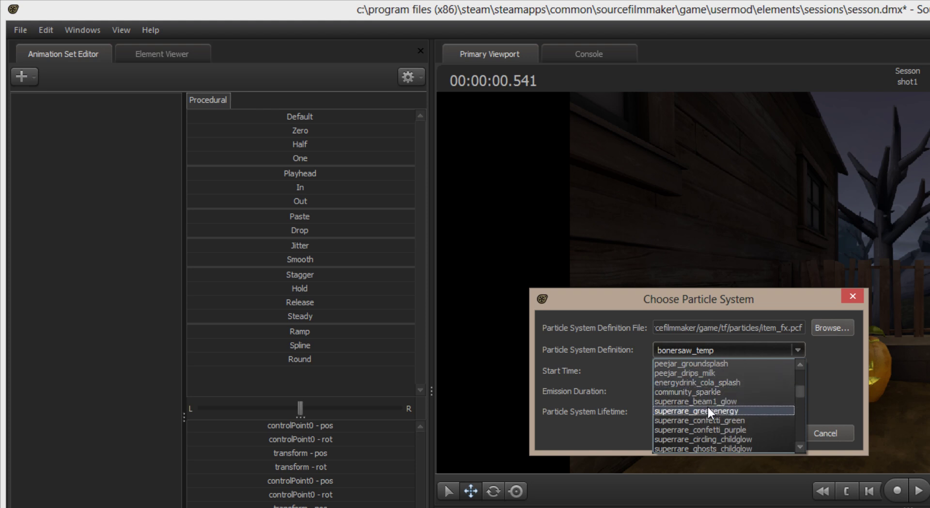
left_click(708, 410)
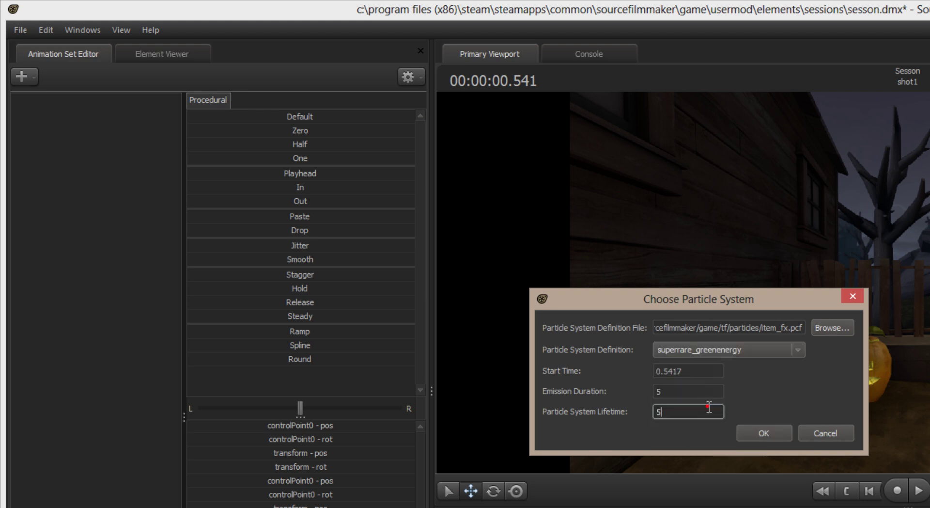
Step: Create the green energy particle system with start time 0, emission duration 10 and particle system lifetime 60
double_click(699, 370)
type("0")
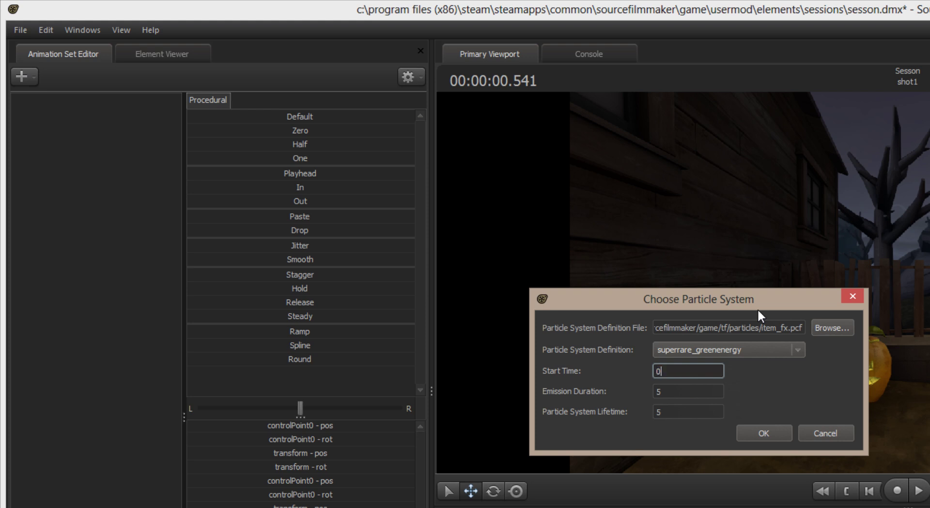
key("Tab")
key("BackSpace")
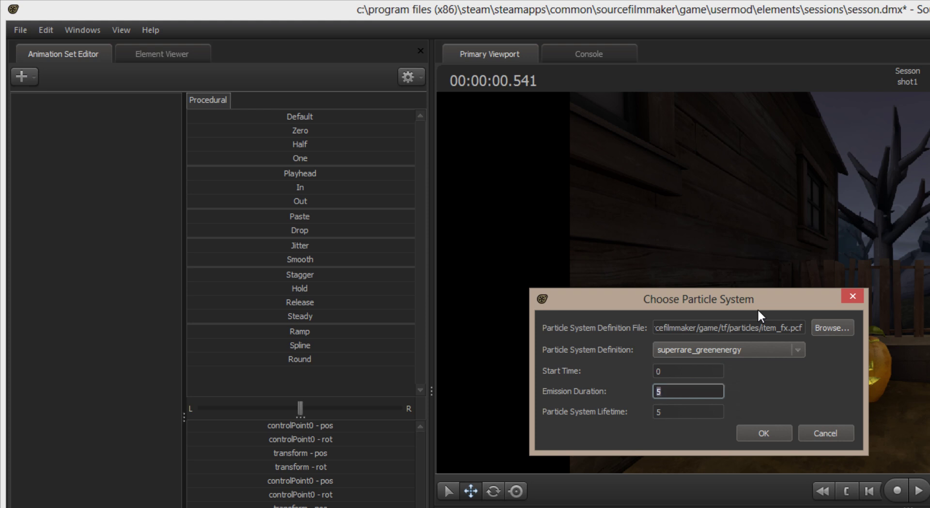
type("10")
key("Tab")
key("BackSpace")
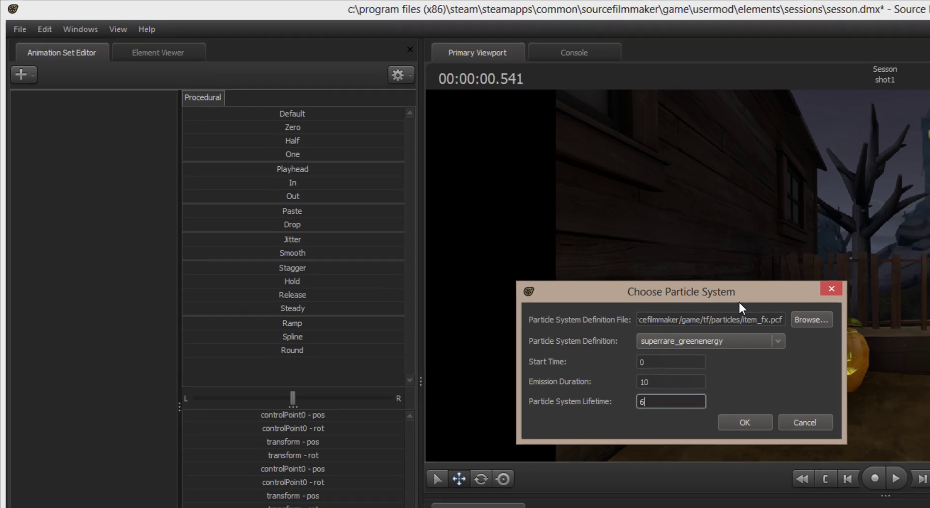
type("60")
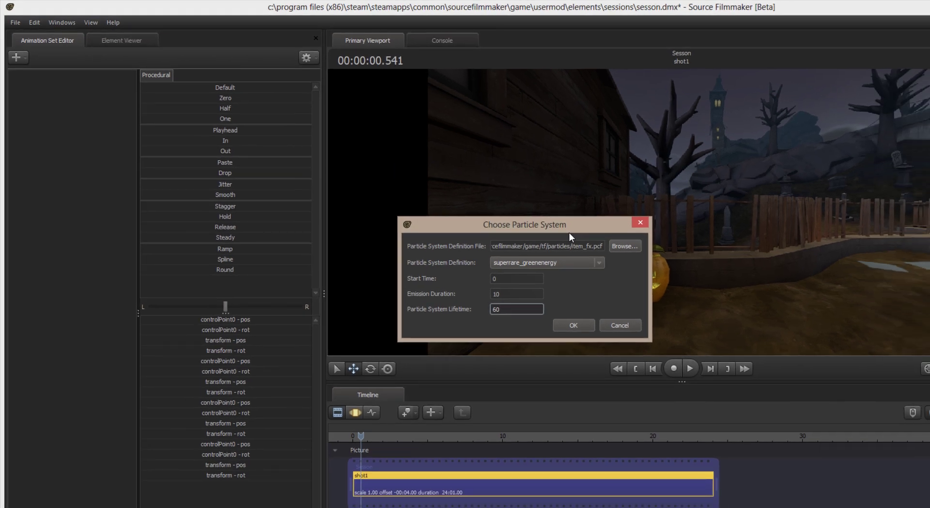
left_click(571, 326)
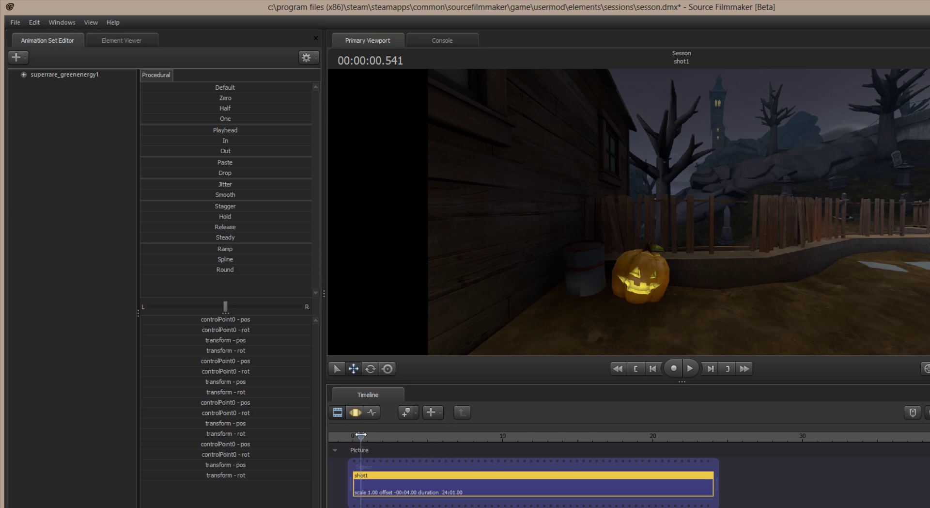
Step: Place the playhead at about 0.2 s and begin a second particle system animation set from item_fx.pcf
mouse_move(361, 432)
left_mouse_down()
mouse_move(348, 435)
mouse_move(500, 444)
mouse_move(355, 438)
left_mouse_up()
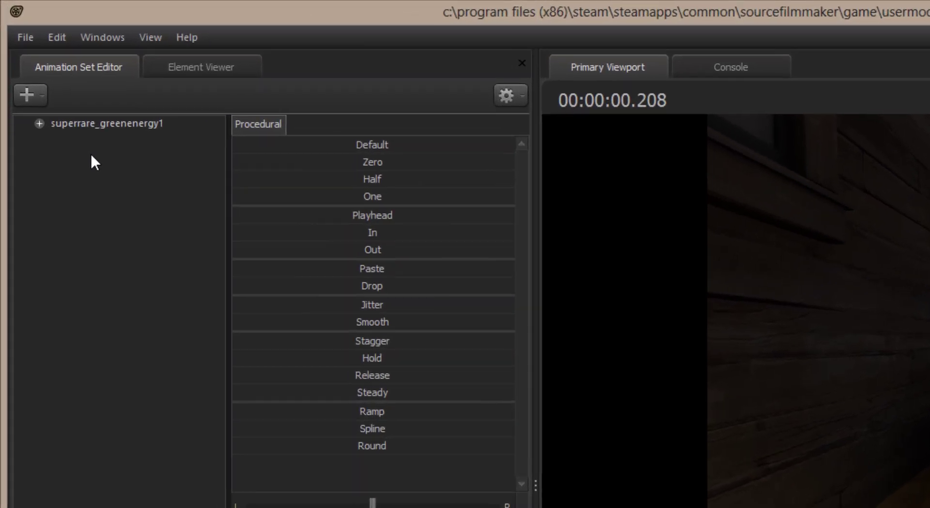
right_click(55, 93)
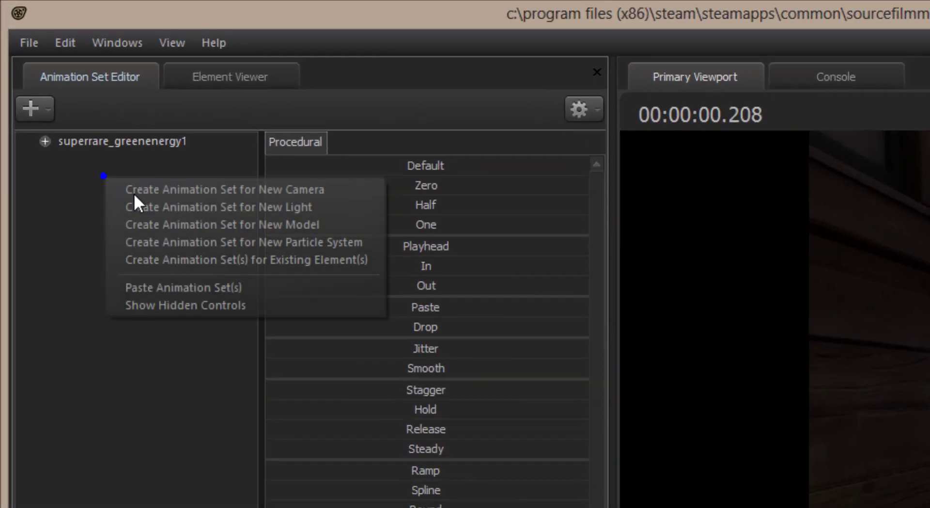
left_click(199, 244)
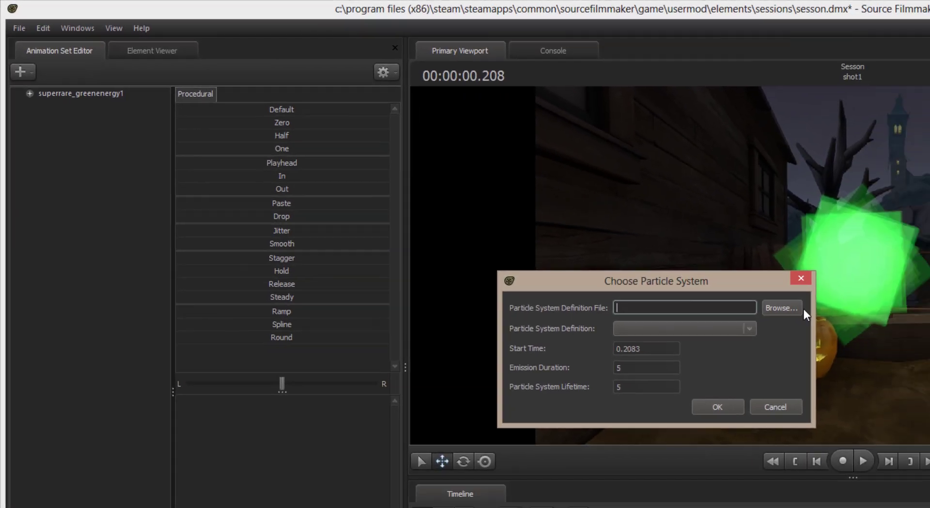
left_click(790, 309)
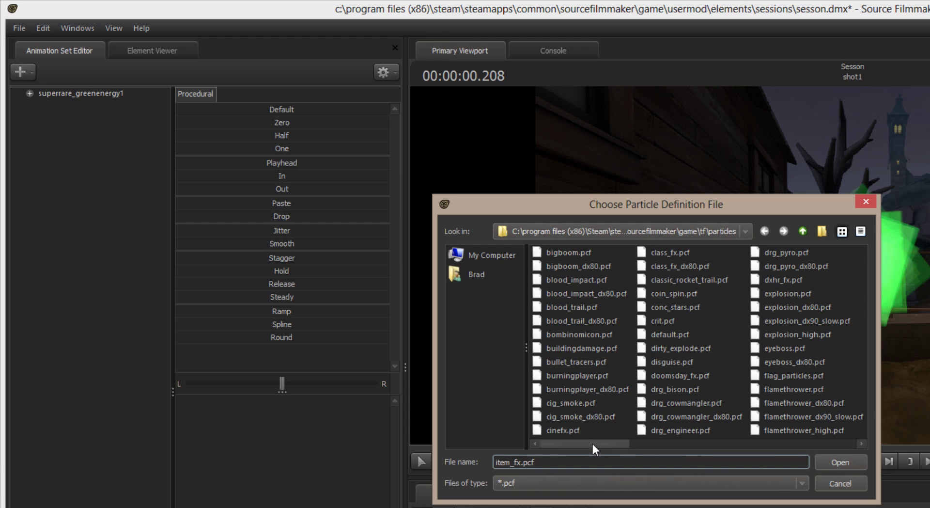
left_click_drag(596, 443, 635, 445)
scroll(667, 449, "down", 1)
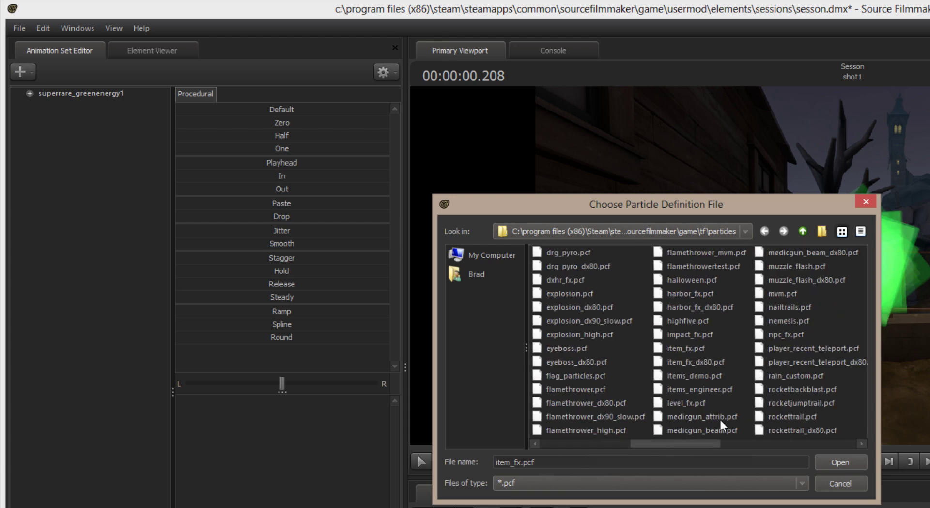
double_click(684, 347)
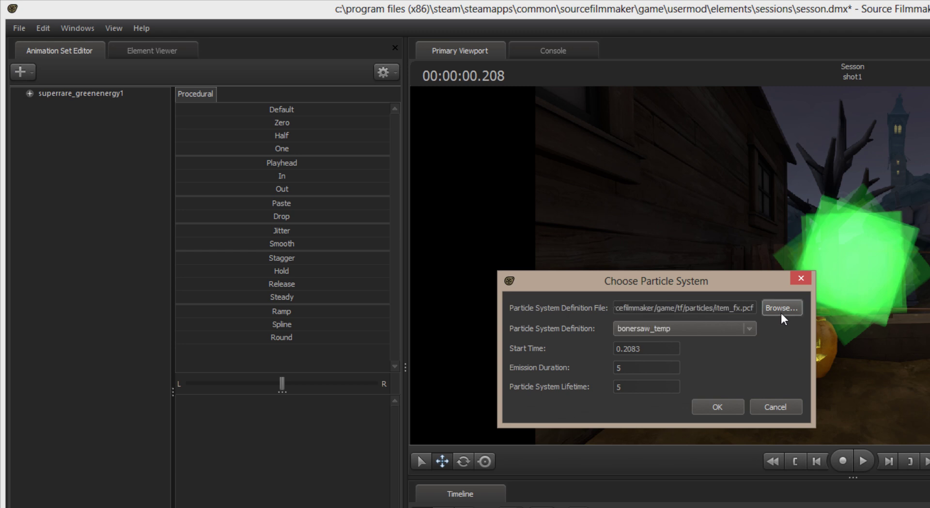
Step: Choose unusual_storm_spooky as the second particle system's definition
left_click(749, 326)
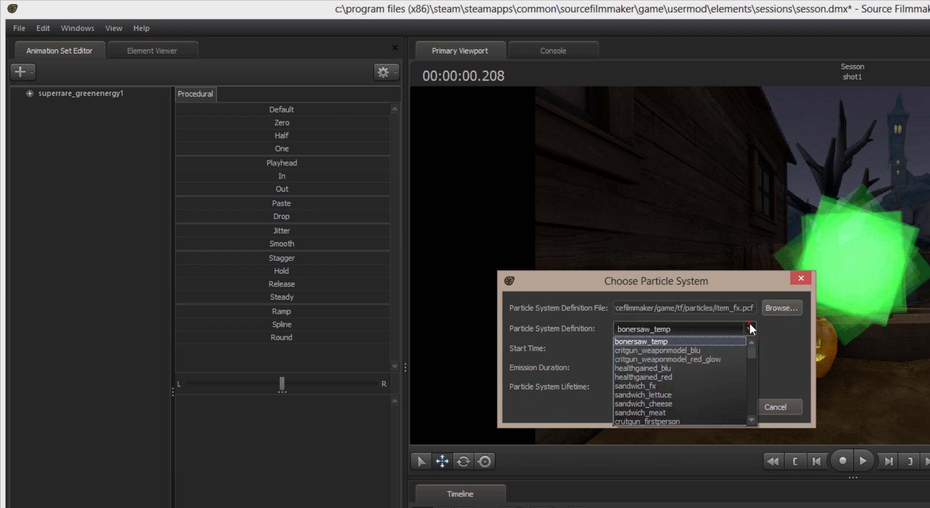
left_click_drag(752, 353, 755, 391)
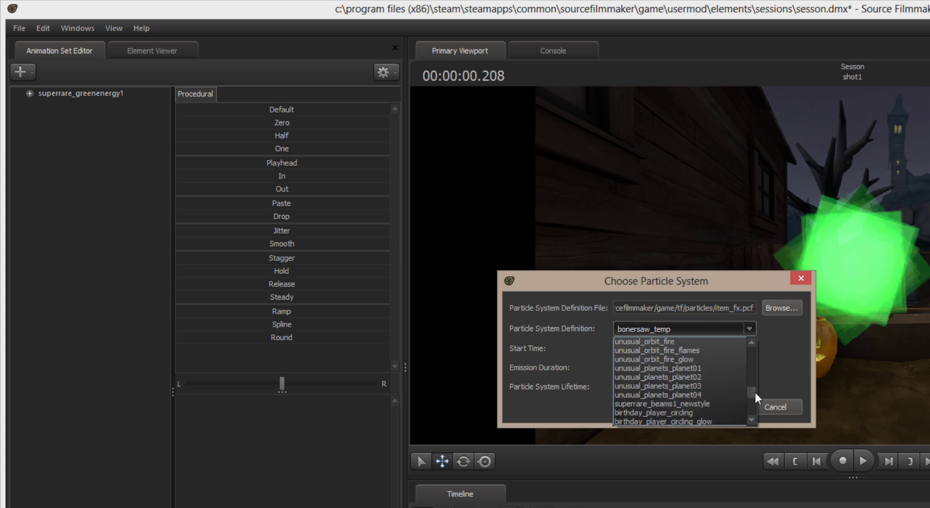
scroll(670, 373, "down", 3)
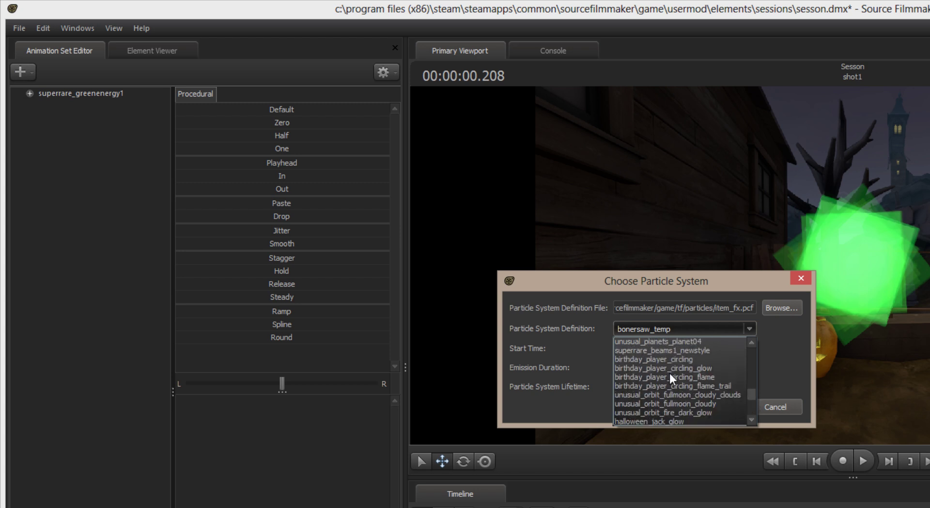
scroll(669, 373, "down", 2)
scroll(669, 374, "down", 2)
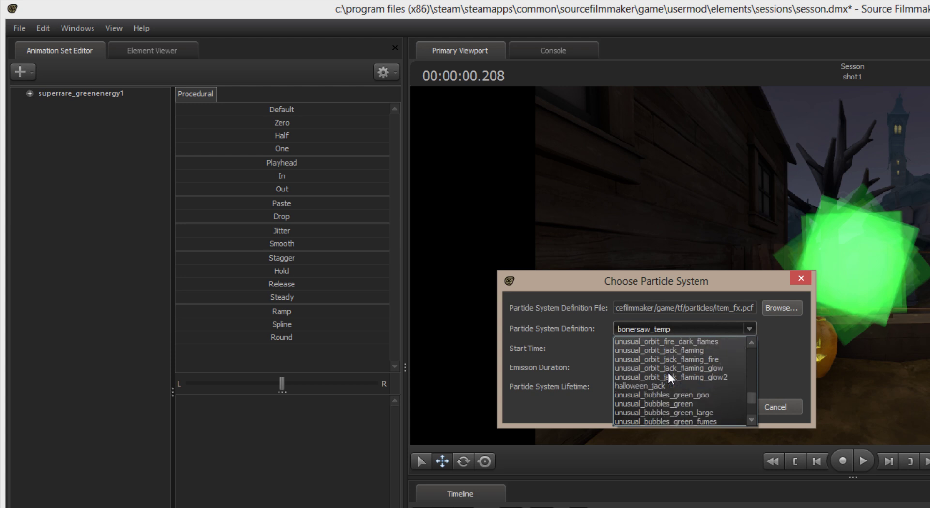
scroll(669, 374, "down", 2)
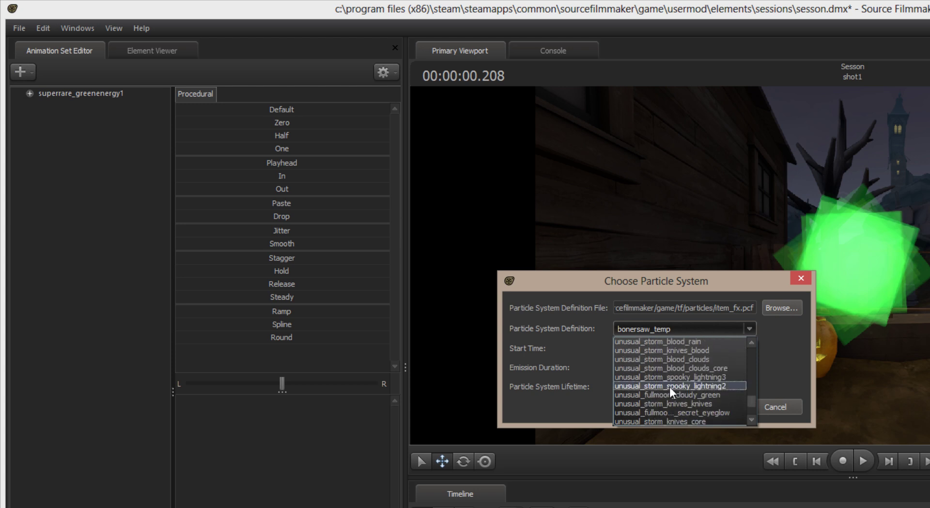
scroll(670, 364, "down", 3)
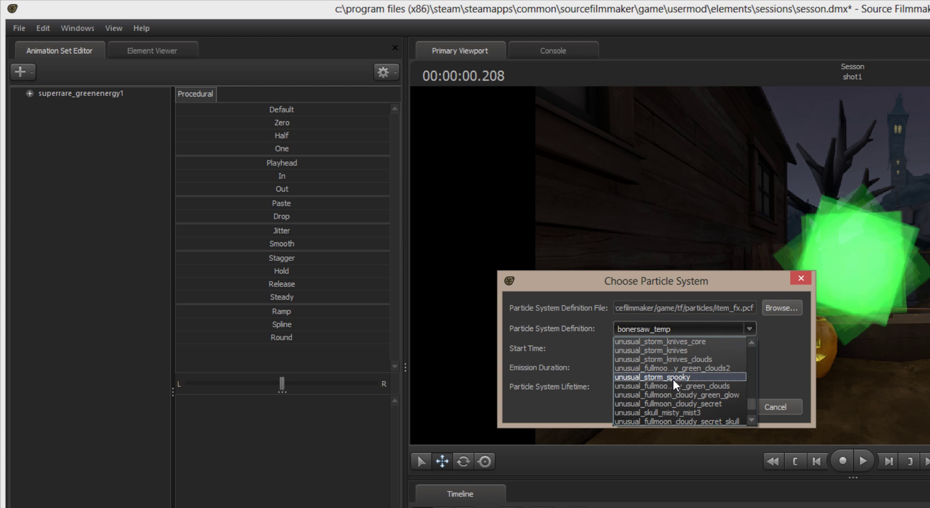
left_click(673, 377)
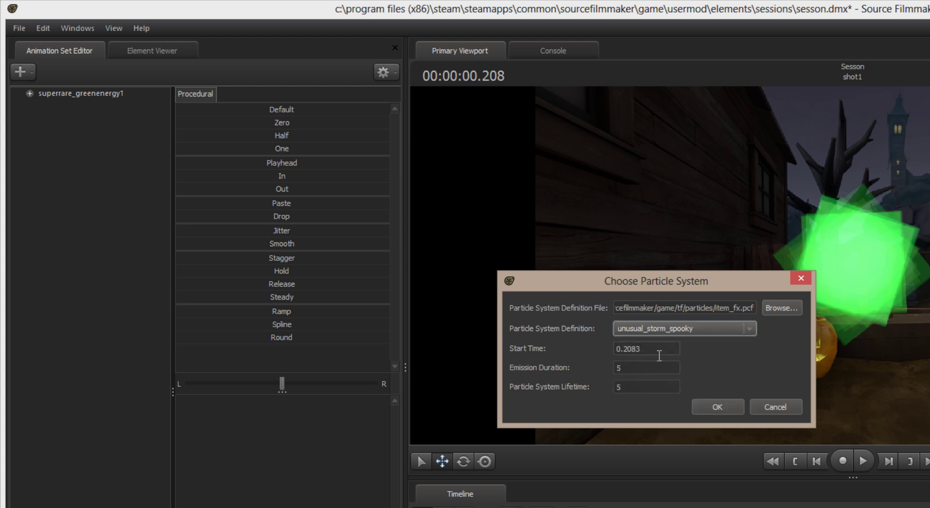
Step: Create the spooky storm particle system with start time 0, emission duration 10 and particle system lifetime 60
left_click_drag(641, 349, 608, 339)
type("0")
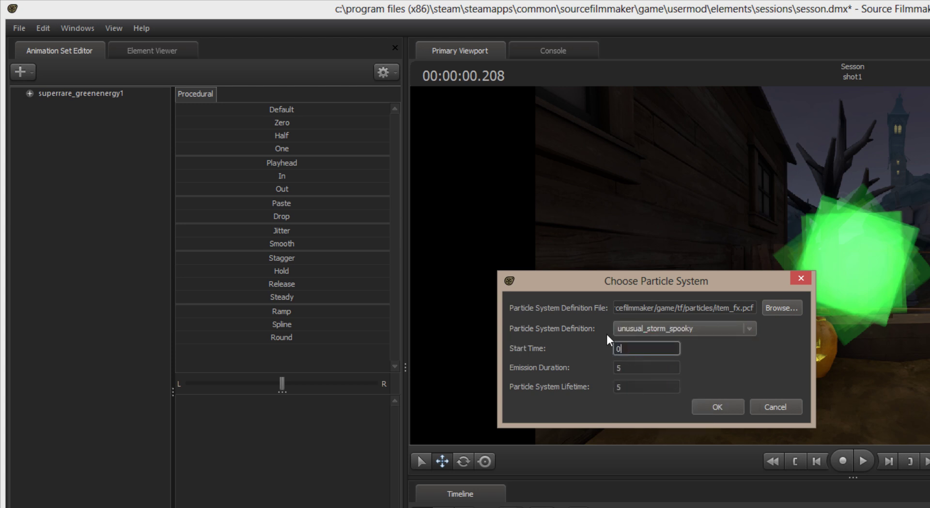
key("Tab")
type("10")
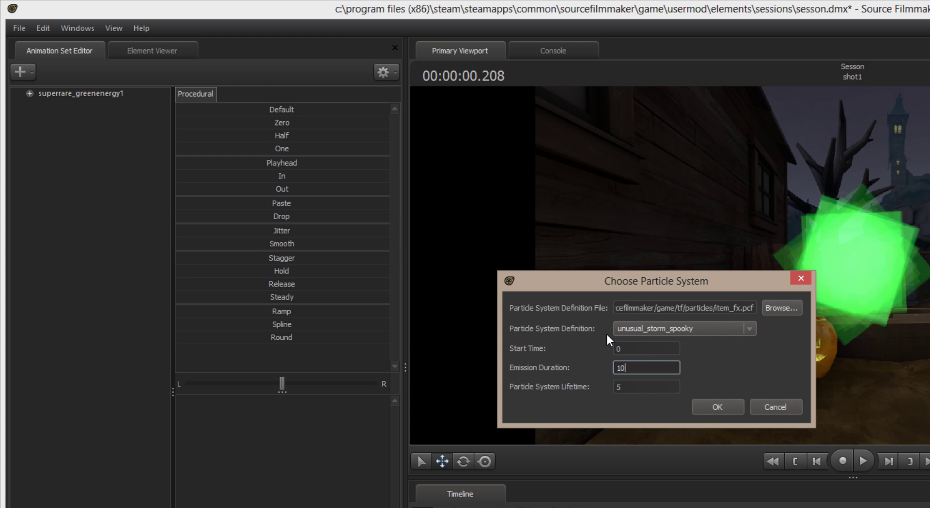
key("Tab")
type("60")
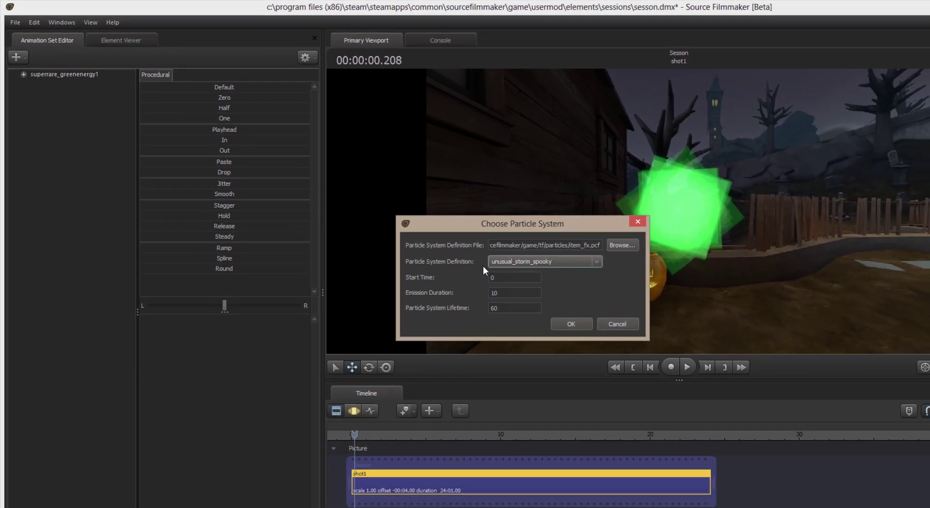
left_click(584, 324)
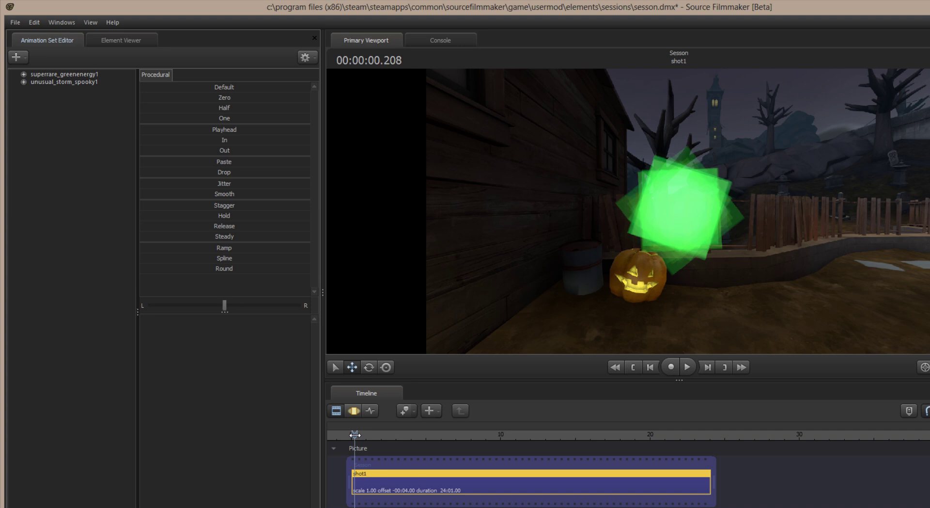
Step: In the Motion Editor, move unusual_storm_spooky1 sideways away from the green energy effect and scrub to about 5.9 s to preview it
left_click_drag(354, 434, 387, 434)
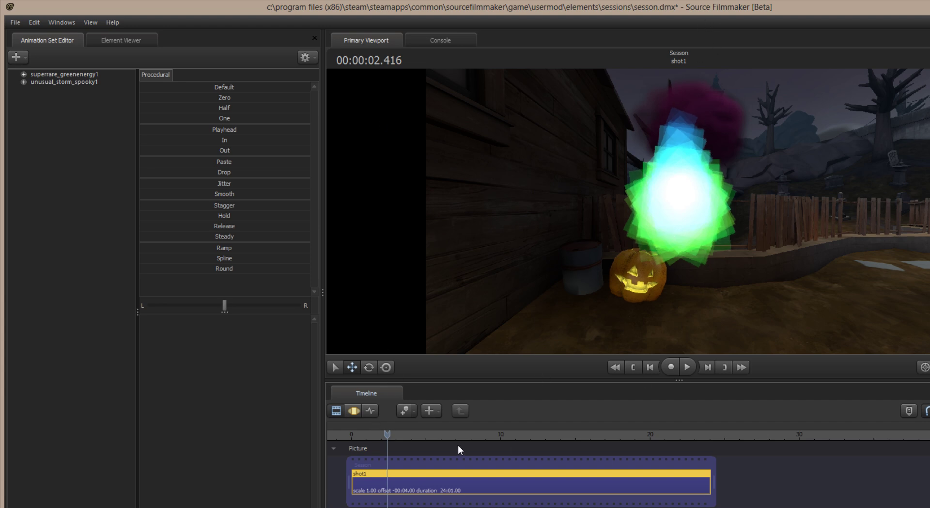
left_click(357, 411)
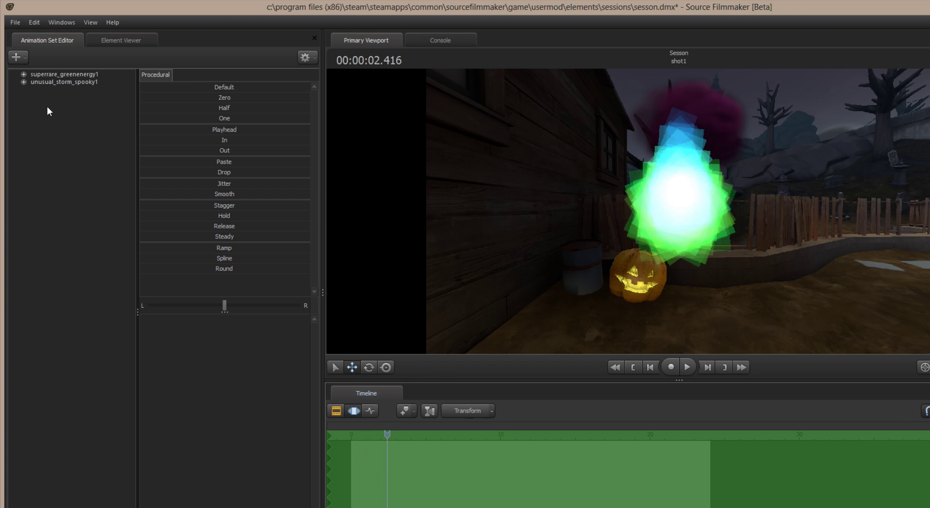
left_click(45, 83)
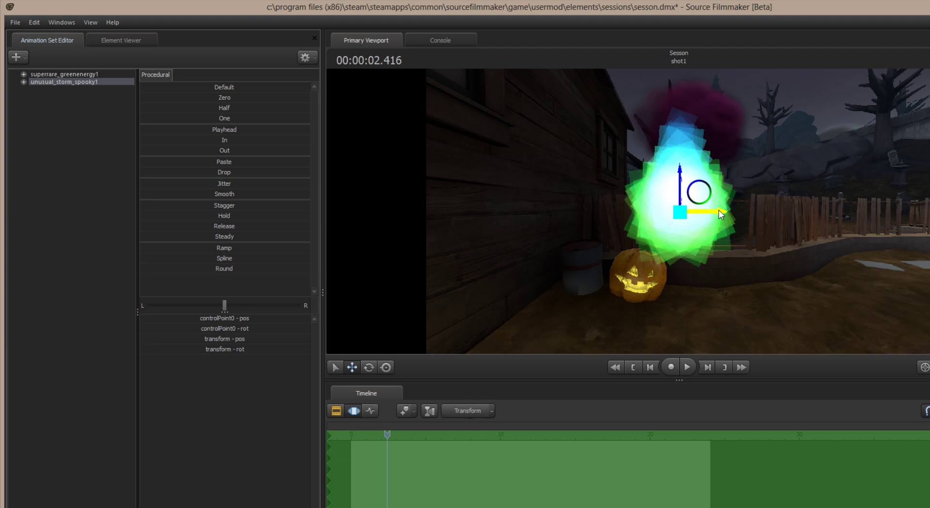
left_click_drag(720, 213, 831, 205)
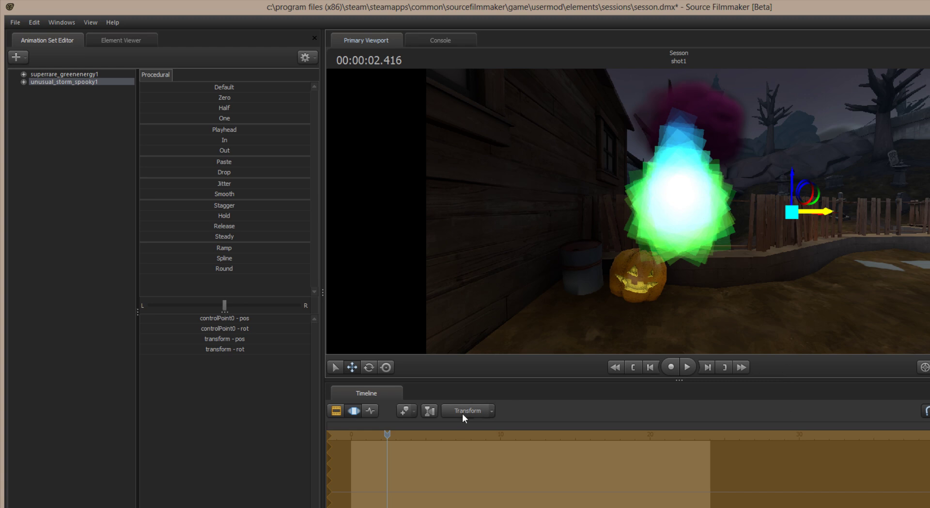
left_click_drag(387, 435, 440, 431)
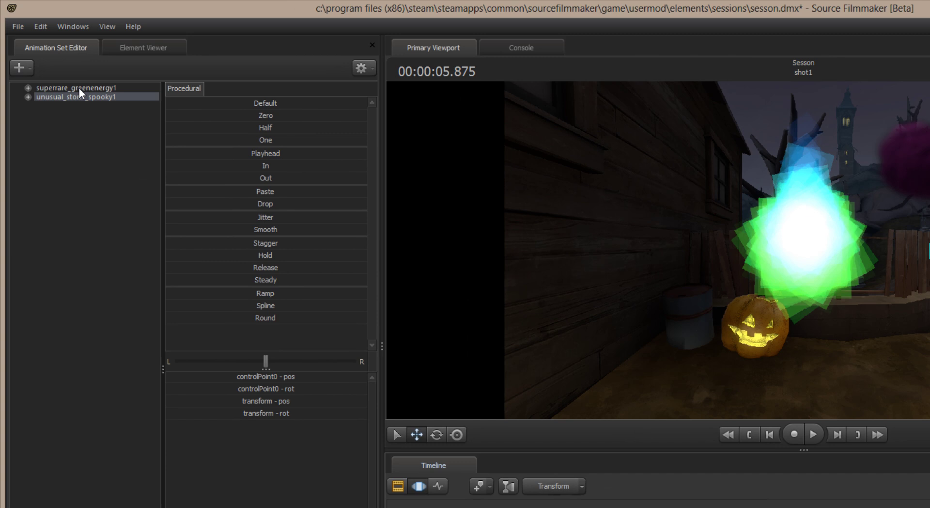
Step: Show superrare_greenenergy1's particle system in the Element Viewer and instance it
left_click(80, 88)
right_click(80, 88)
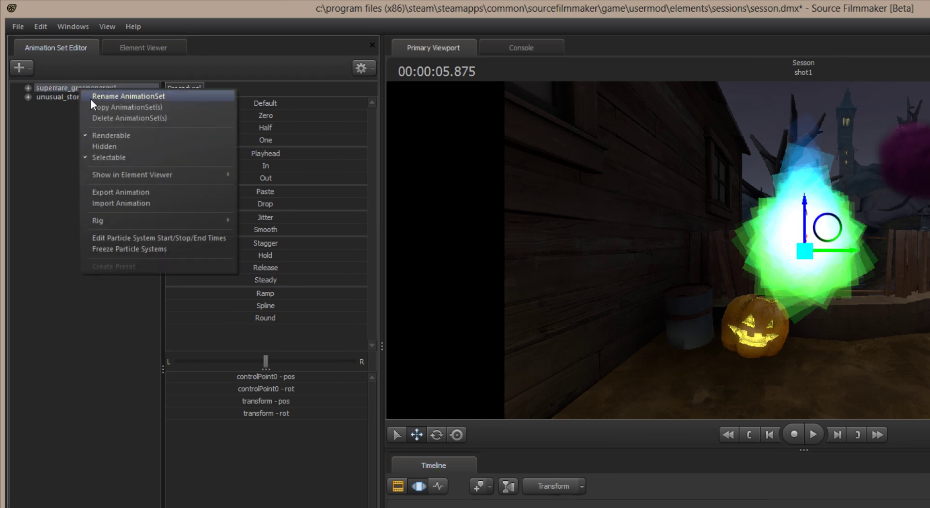
mouse_move(113, 176)
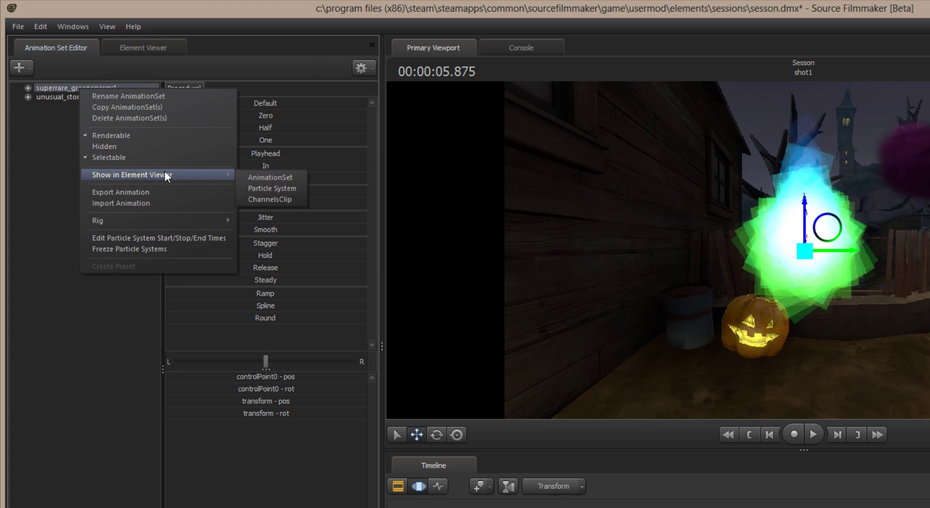
left_click(266, 189)
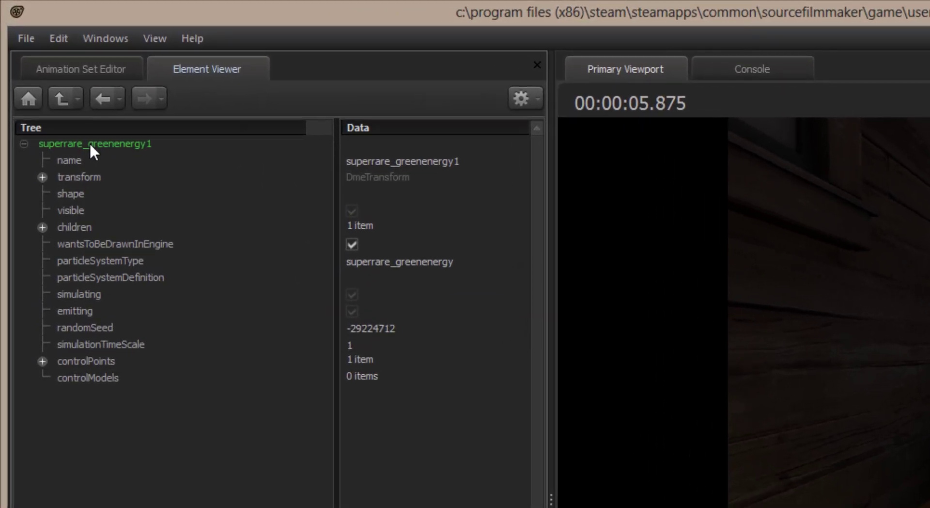
right_click(90, 145)
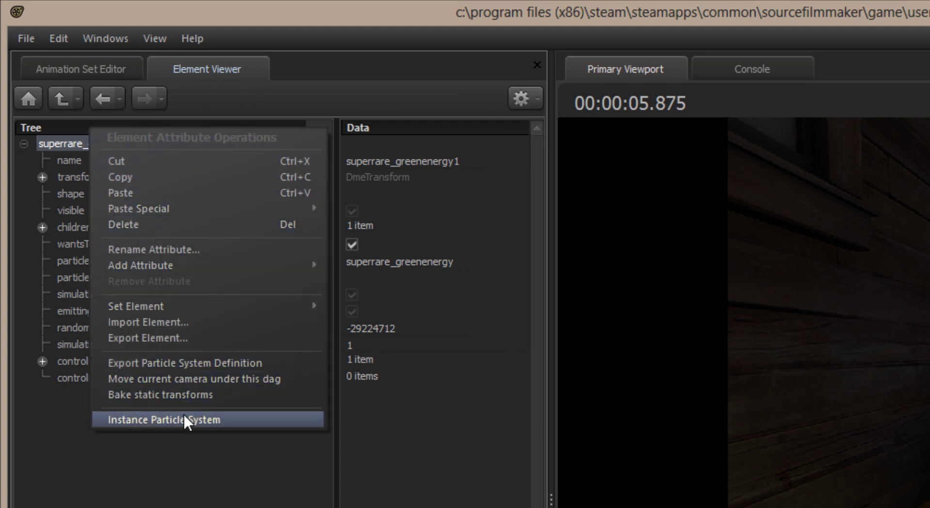
left_click(229, 420)
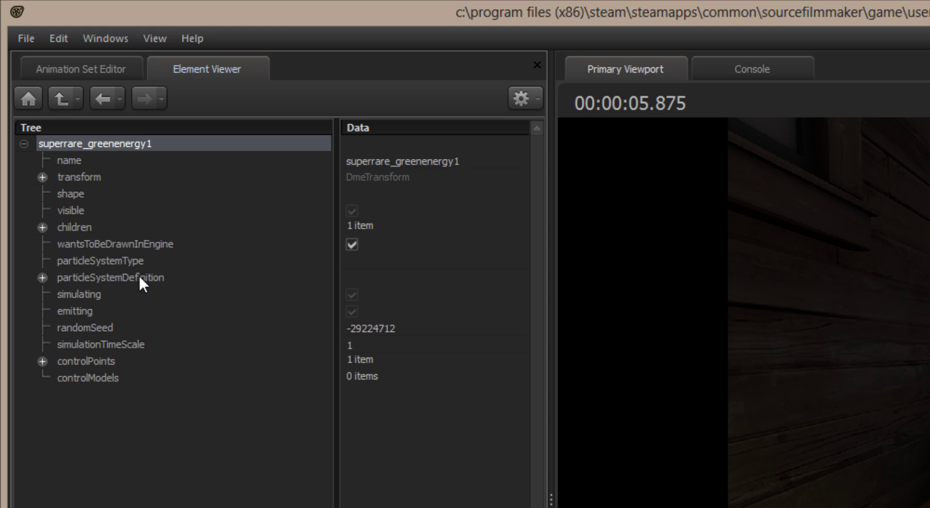
Step: Set the material in superrare_greenenergy1's particle system definition to effects\wispy_smoke.vmt
left_click(43, 277)
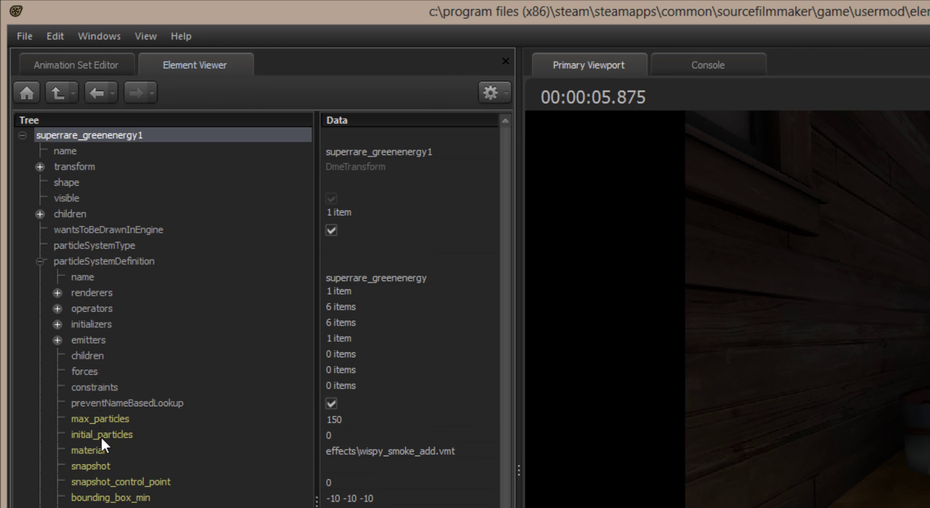
left_click(101, 450)
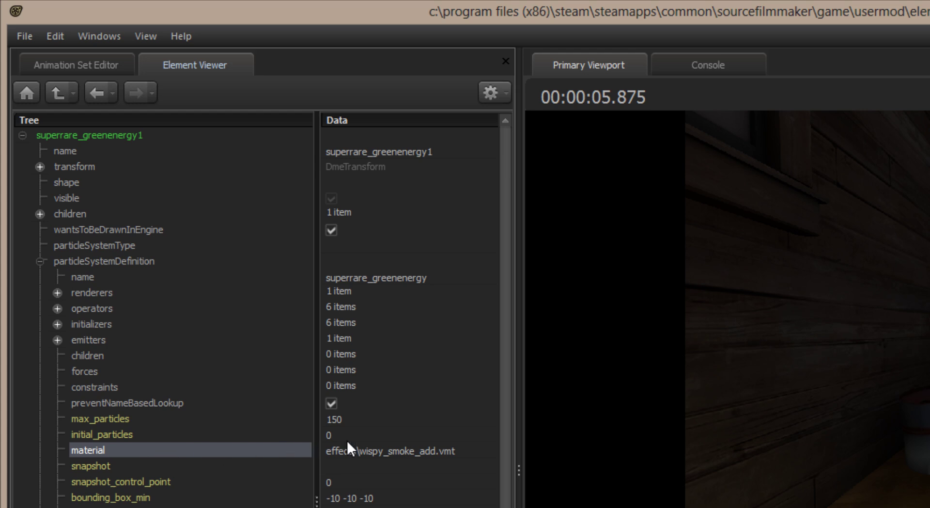
left_click(427, 450)
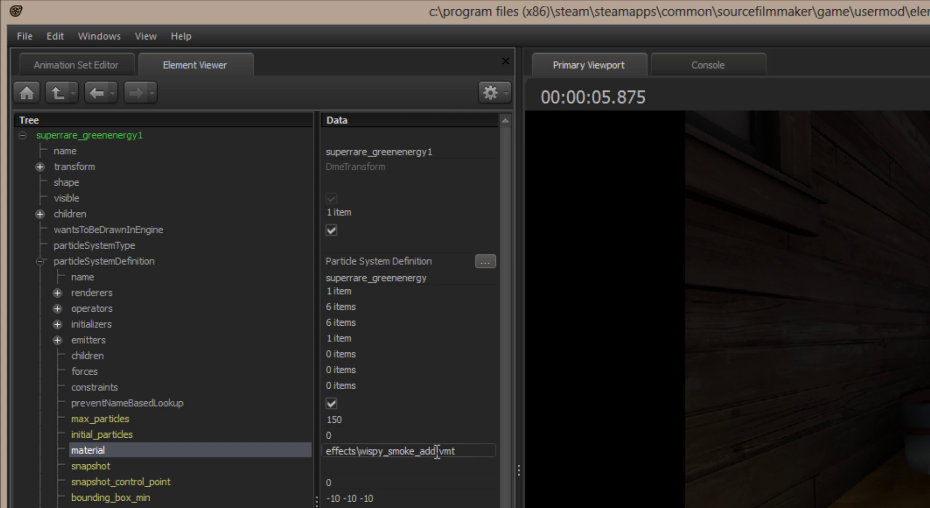
left_click(437, 451)
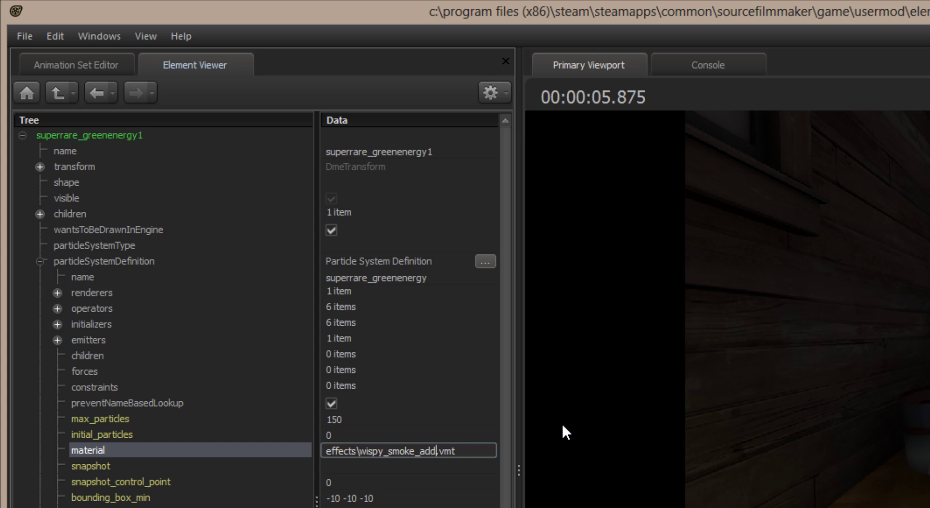
key("BackSpace")
key("BackSpace")
key("BackSpace")
key("BackSpace")
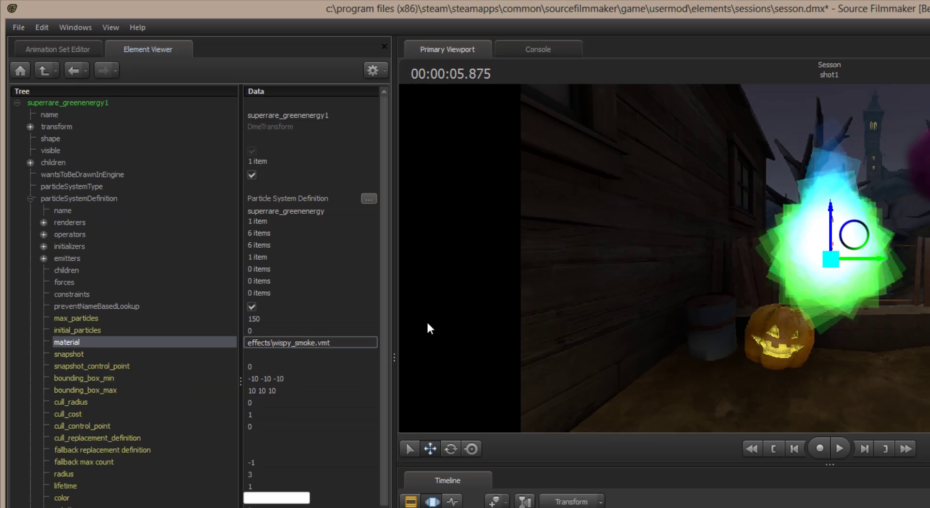
key("Return")
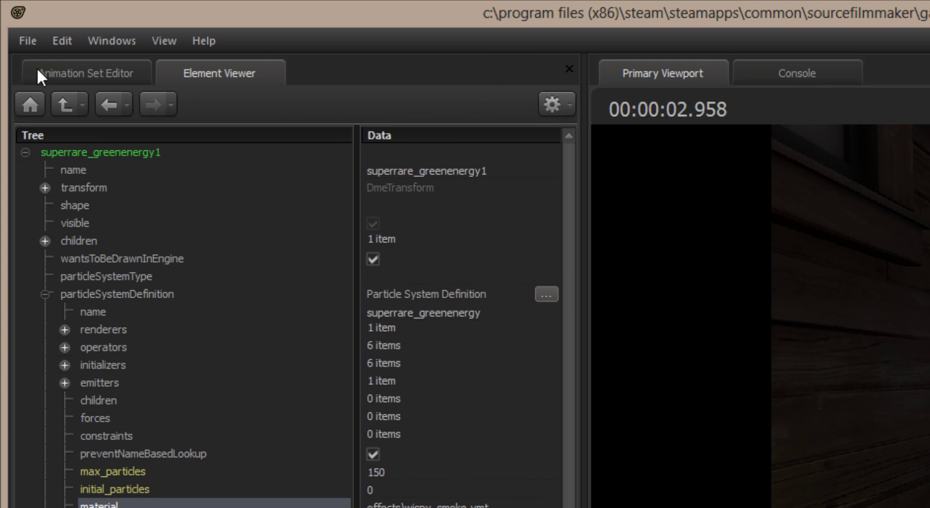
Step: Show unusual_storm_spooky1's particle system in the Element Viewer and instance it
left_click(39, 74)
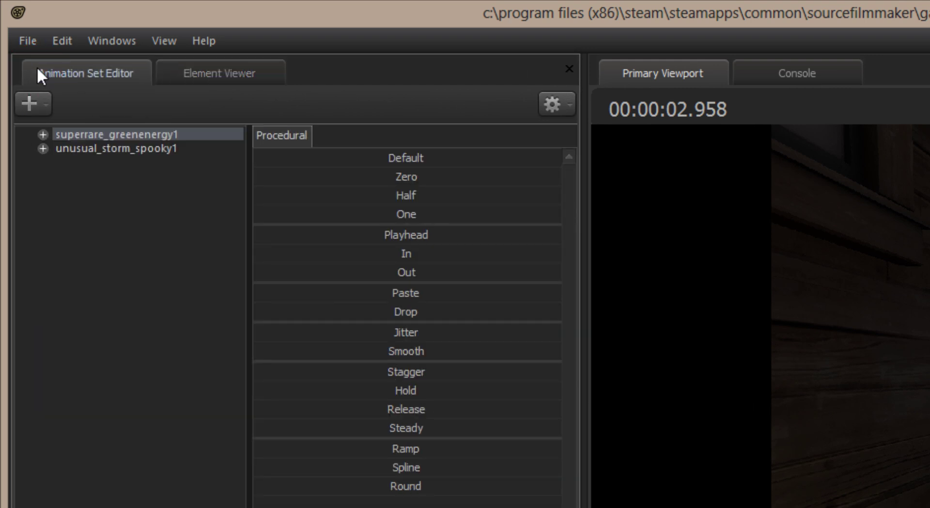
left_click(103, 149)
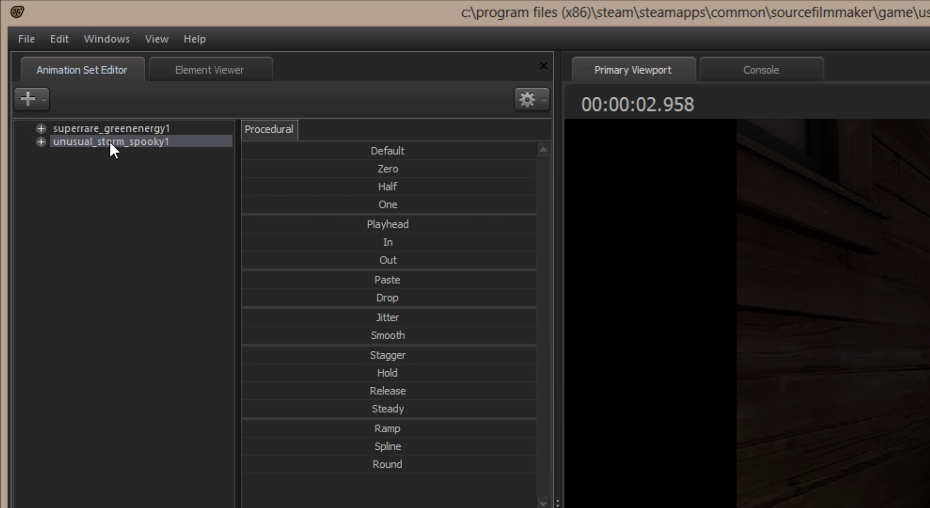
right_click(110, 141)
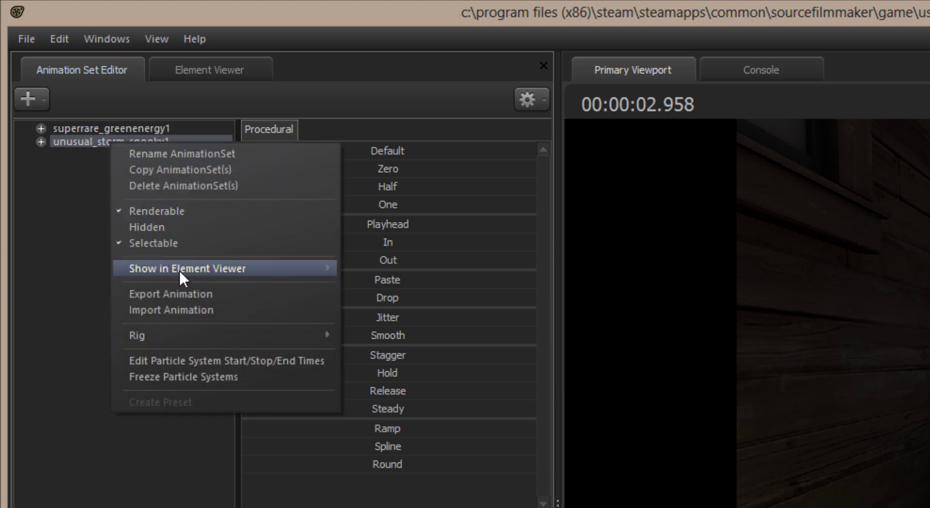
mouse_move(179, 275)
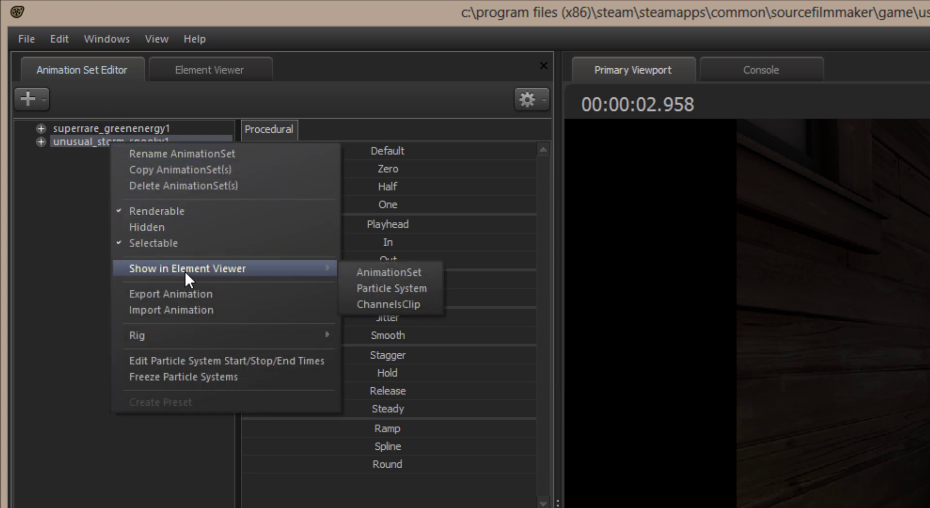
left_click(386, 287)
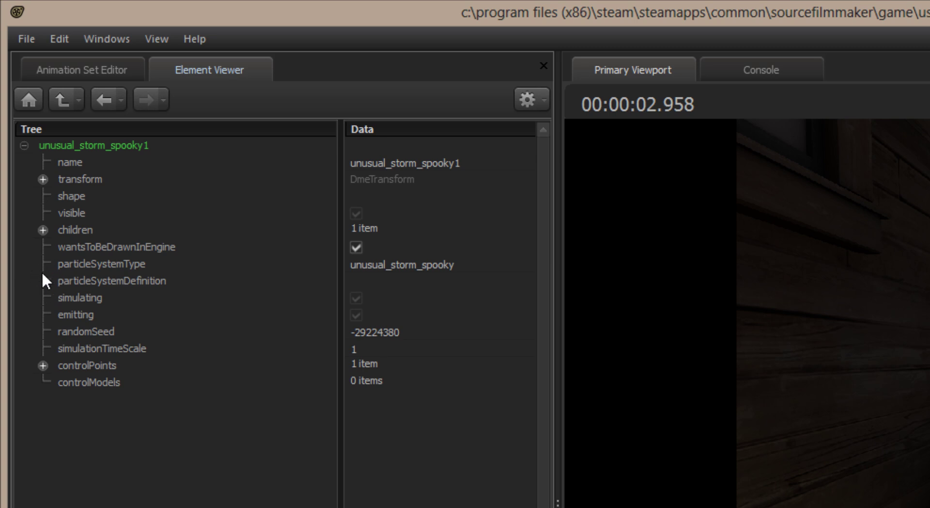
right_click(103, 143)
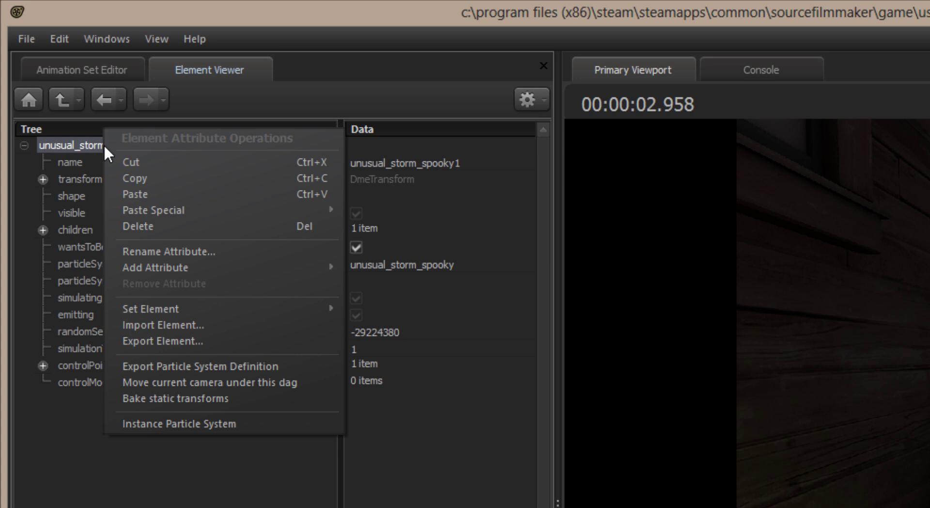
left_click(246, 423)
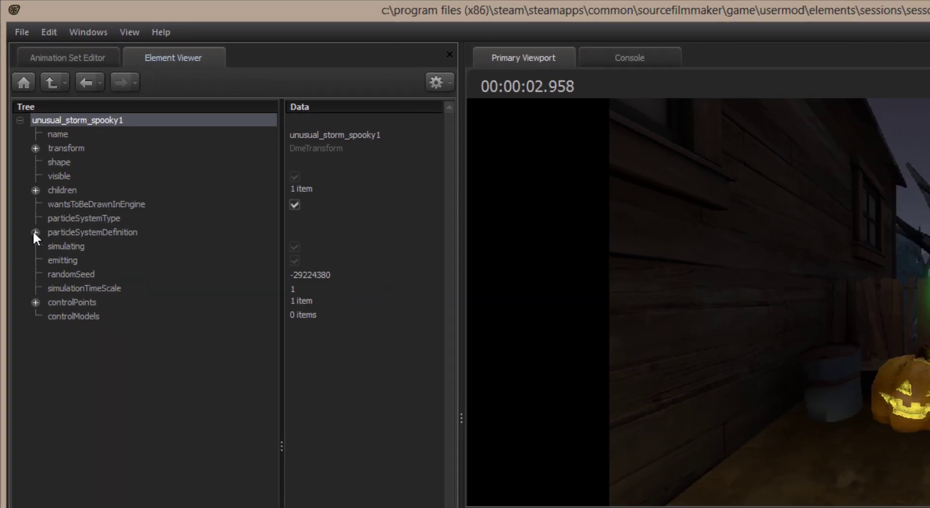
Step: Examine the materials of the unusual_storm_spooky_rain and unusual_storm_spooky_clouds01 children in the storm's particle system definition
left_click(35, 231)
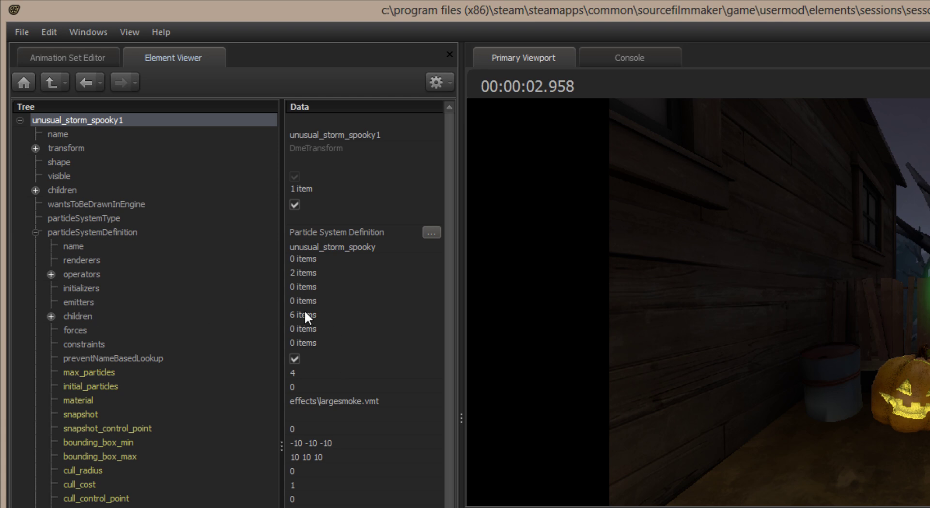
left_click(52, 316)
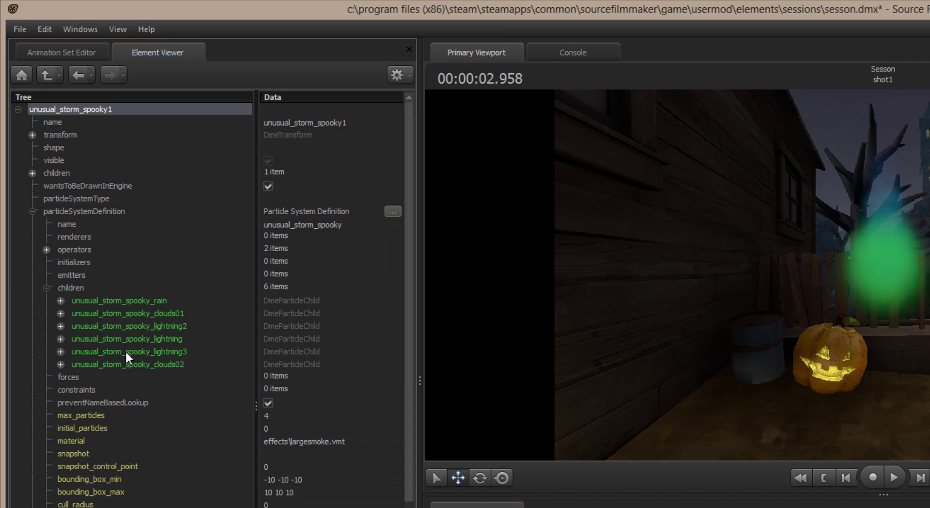
left_click(61, 300)
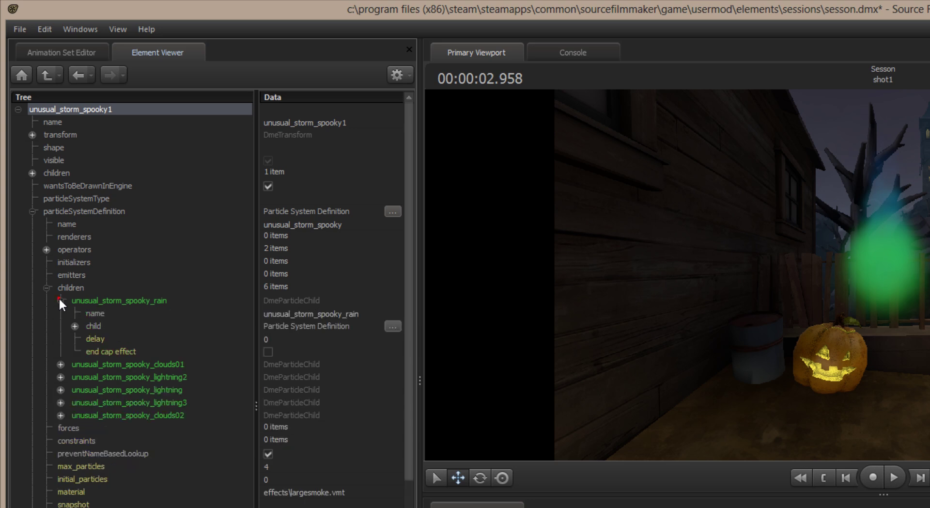
left_click(75, 326)
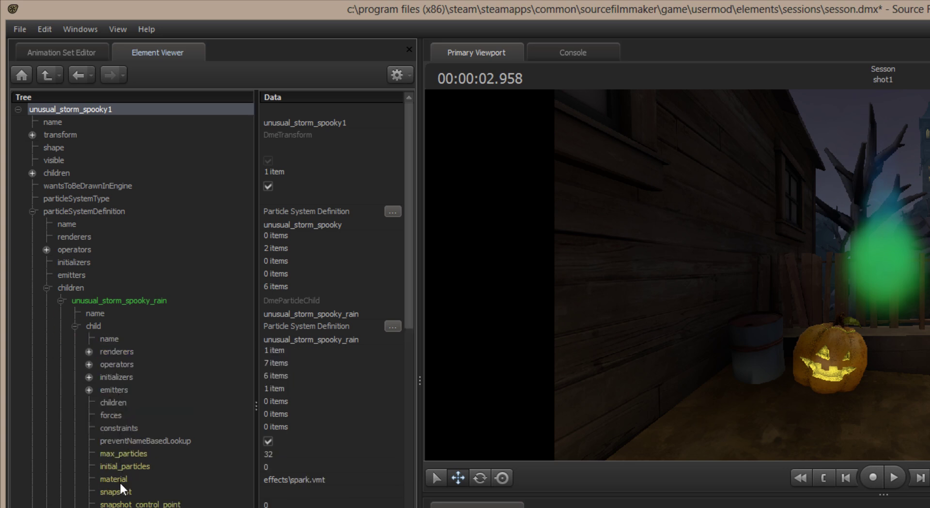
left_click(281, 480)
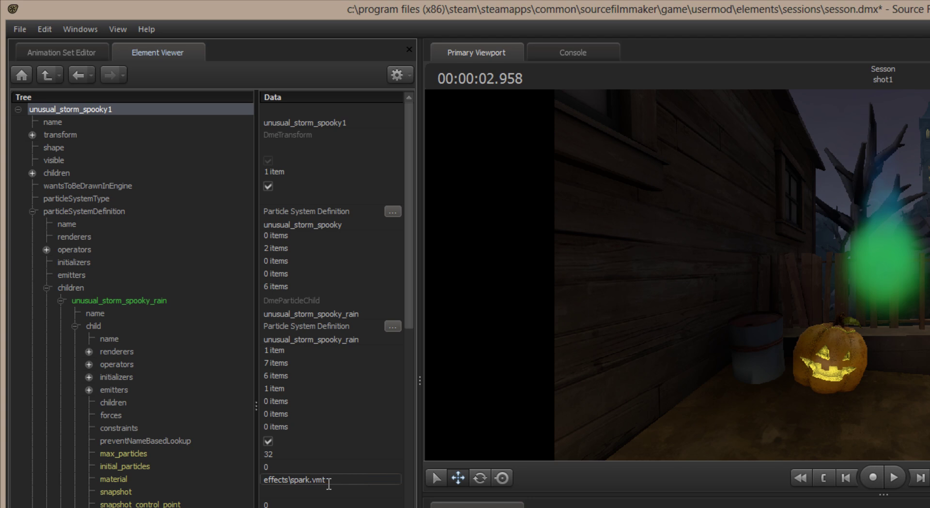
key("Return")
left_click(59, 299)
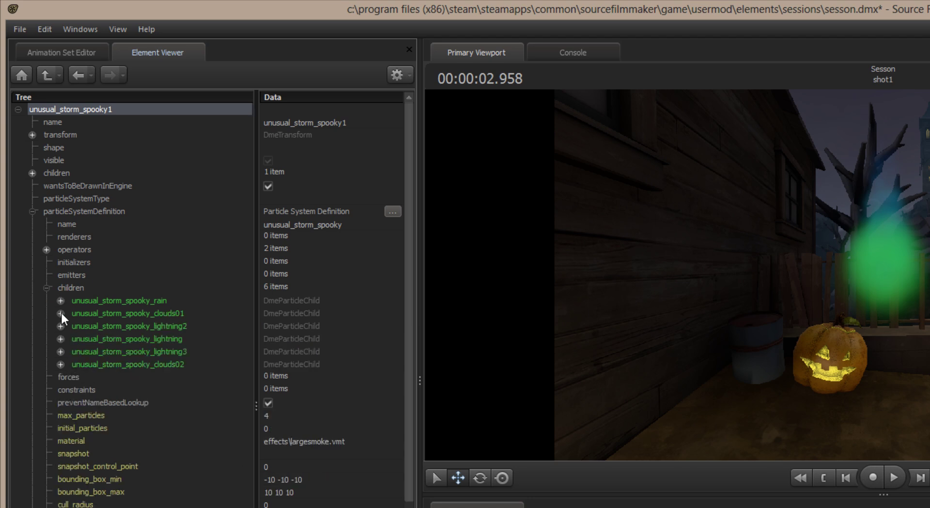
left_click(61, 313)
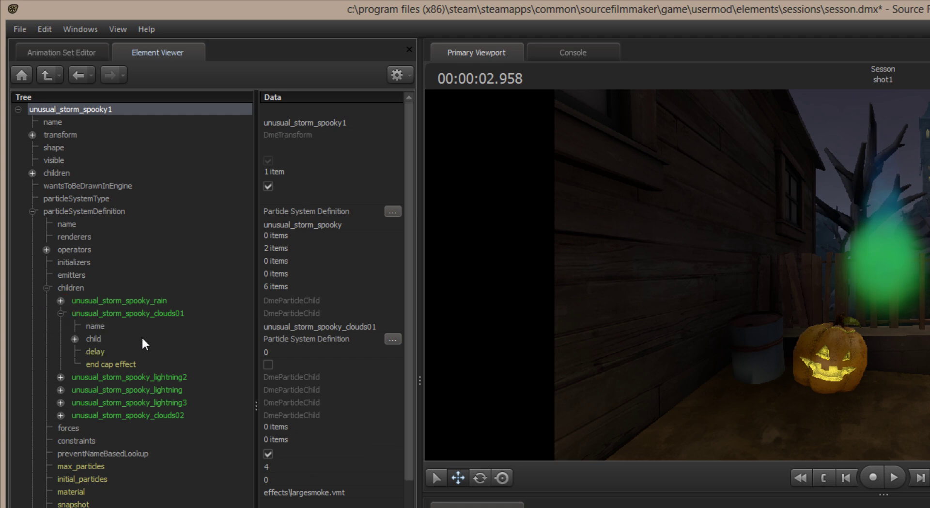
left_click(75, 338)
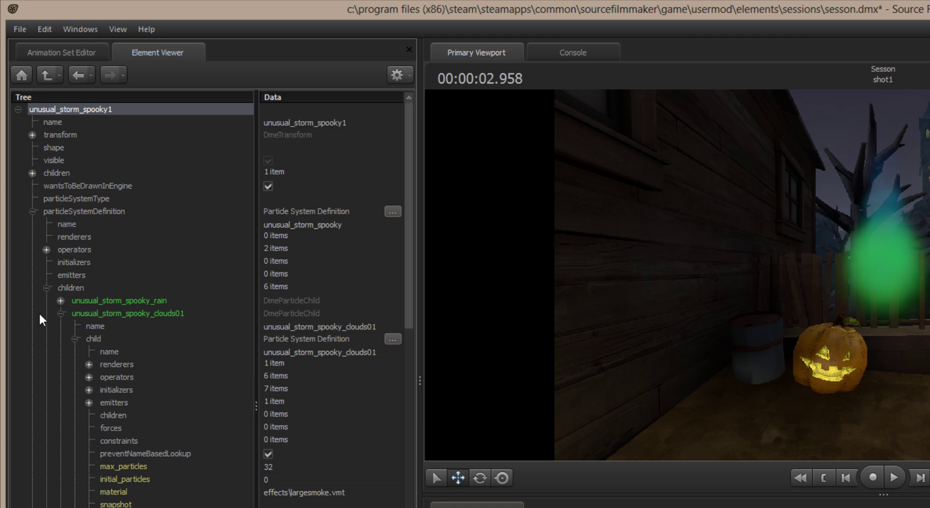
Step: Examine the particle system definition of the unusual_storm_spooky_lightning2 child, including its material
left_click(60, 313)
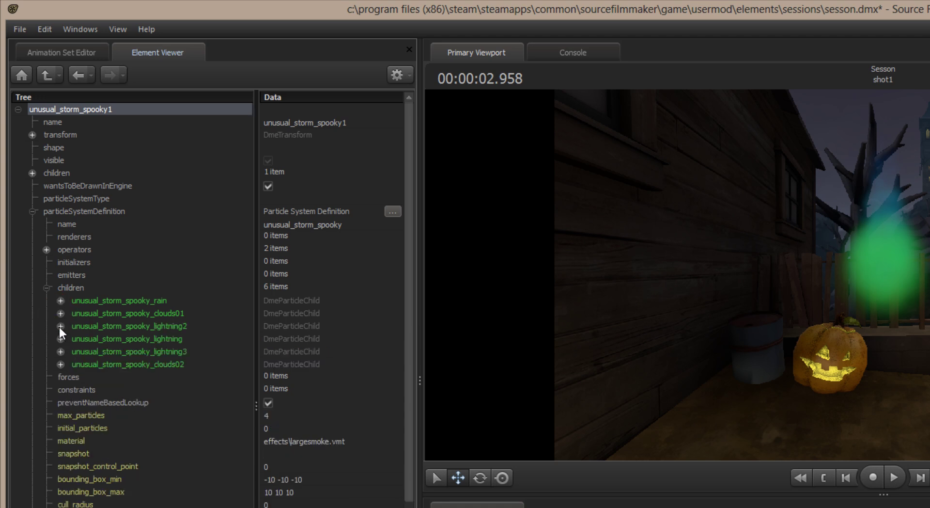
left_click(60, 325)
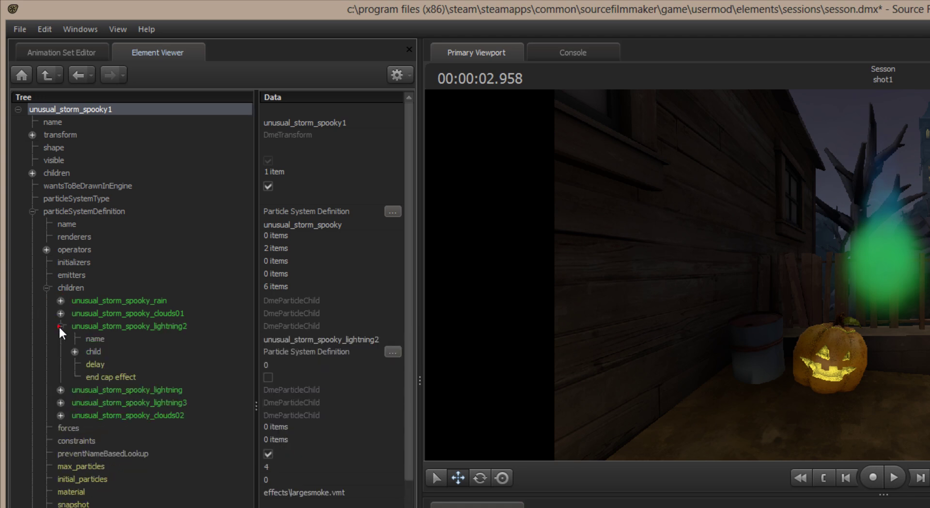
left_click(75, 351)
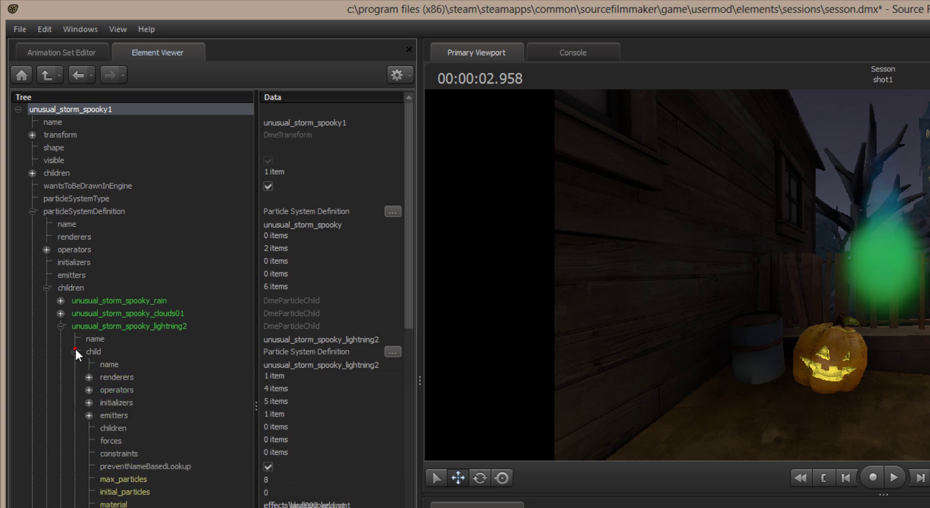
left_click(309, 364)
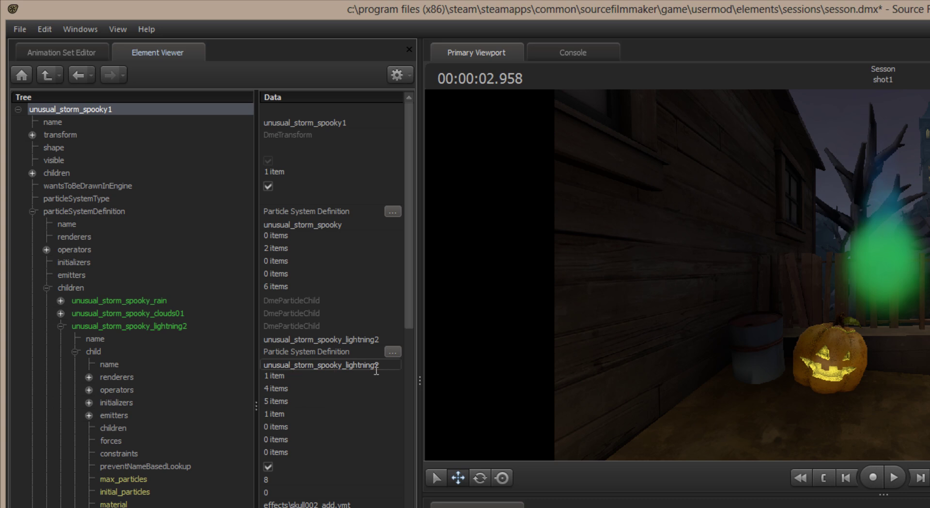
key("Return")
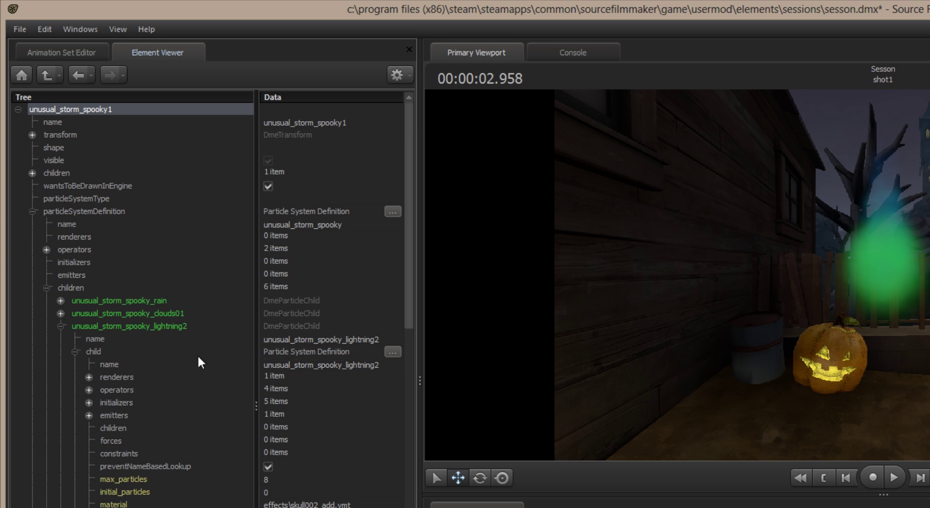
left_click(61, 325)
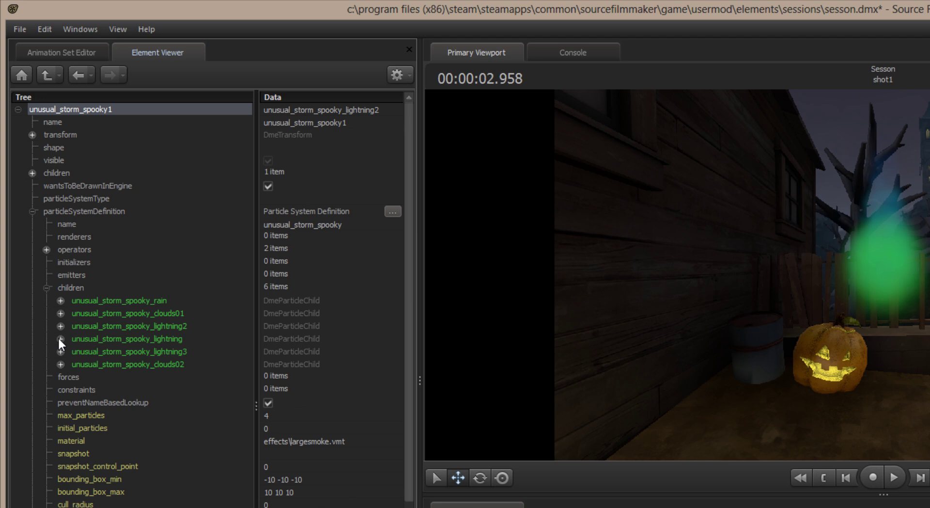
Step: Set the material in the unusual_storm_spooky_lightning child's particle system definition to effects\wispy_smoke.vmt
left_click(60, 339)
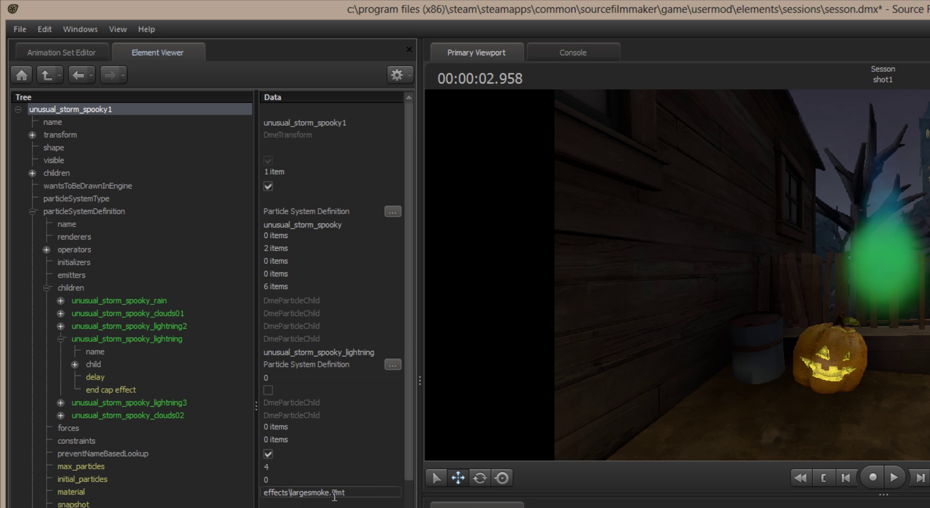
left_click(71, 348)
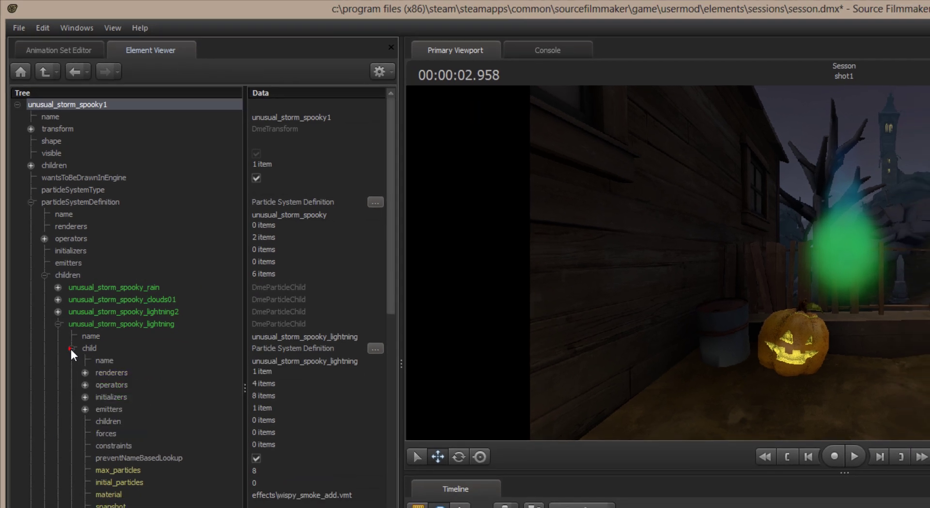
left_click(102, 494)
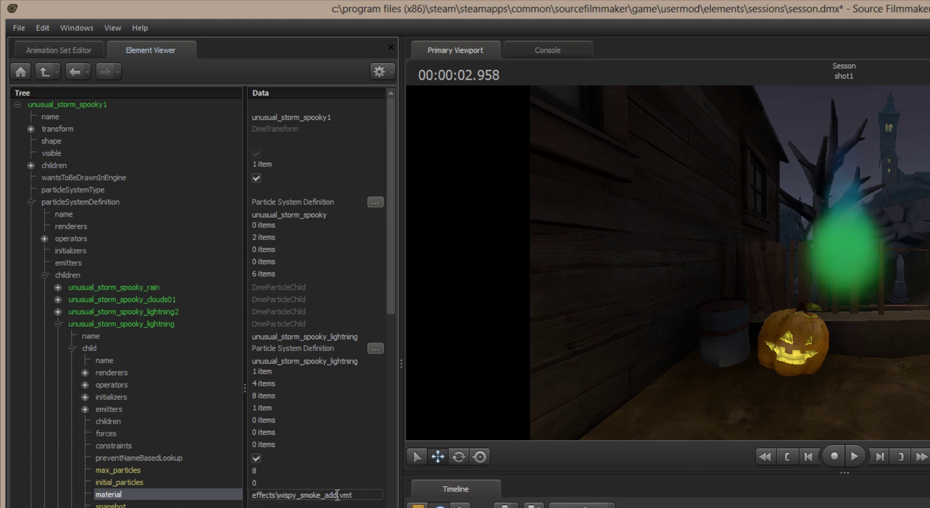
left_click(337, 495)
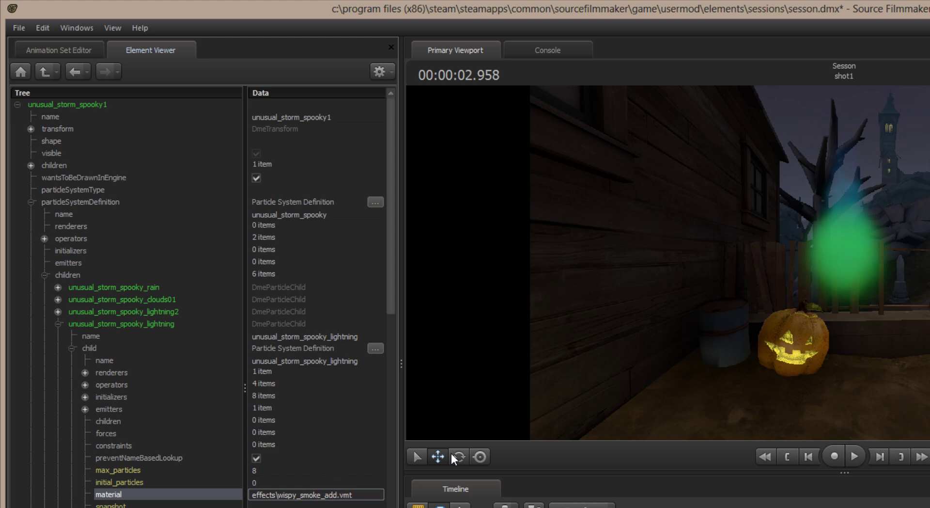
key("BackSpace")
key("BackSpace")
key("BackSpace")
key("BackSpace")
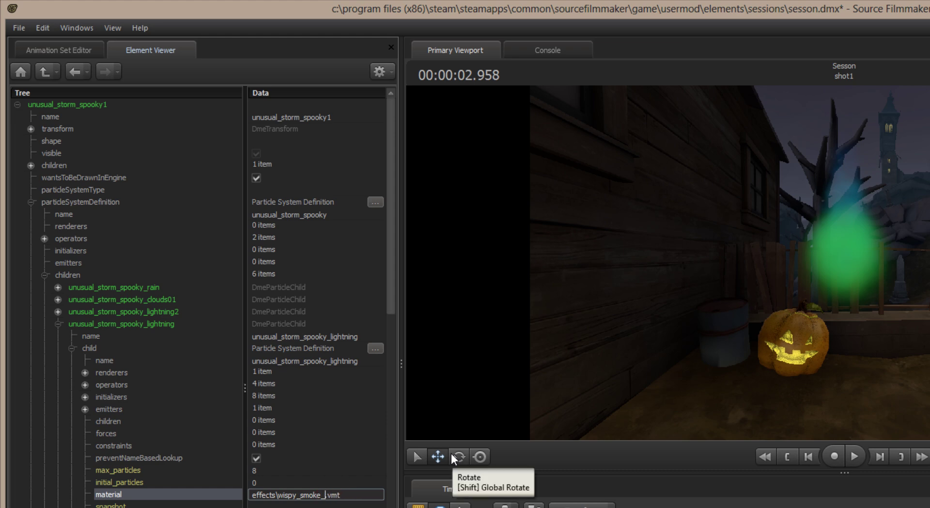
key("Return")
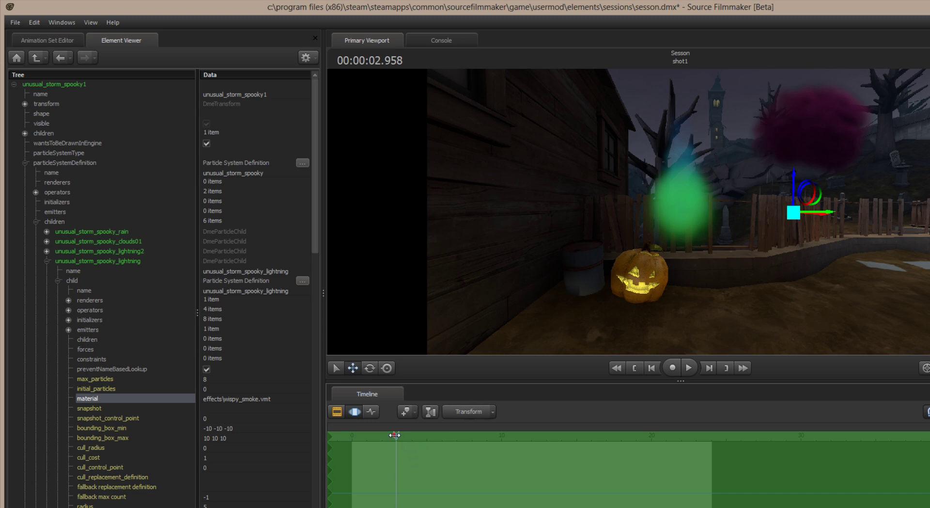
Step: Play shot1 from its beginning to preview the particle effects, and return the playhead to the start
left_click_drag(395, 436, 352, 429)
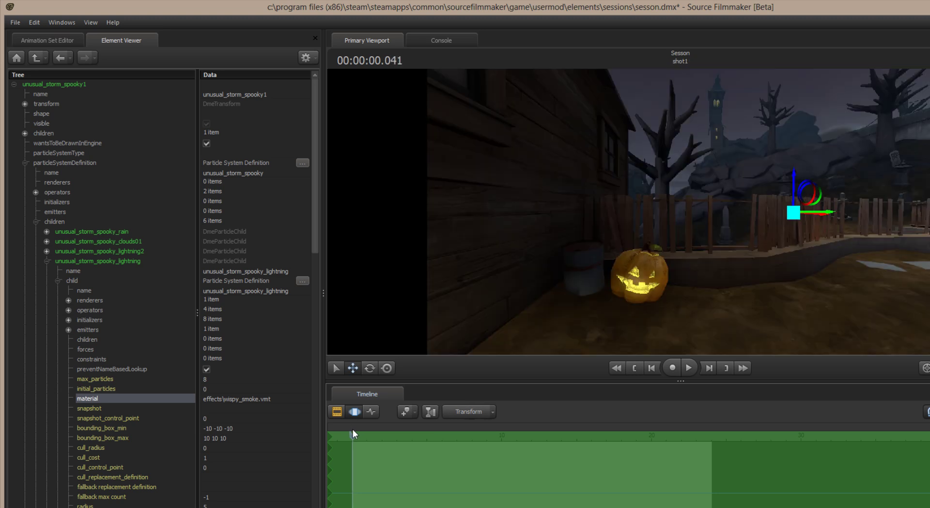
left_click(688, 368)
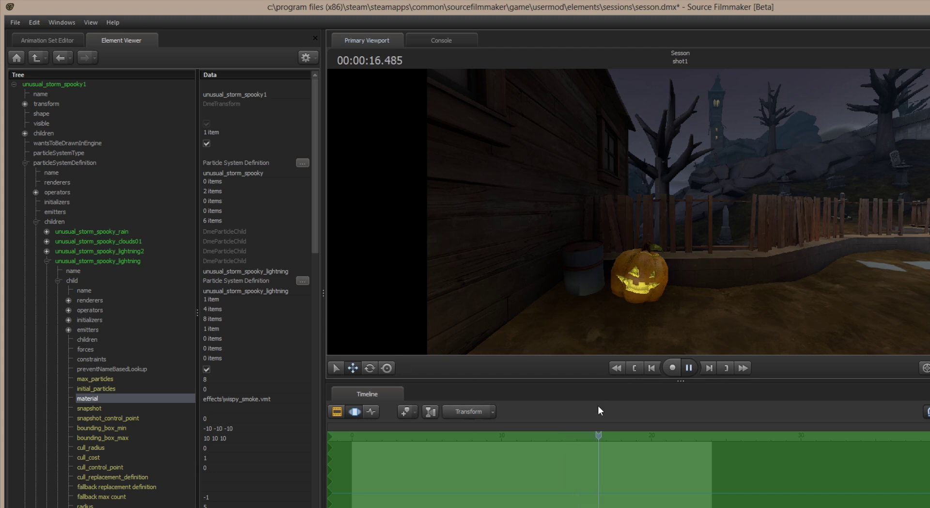
left_click(688, 368)
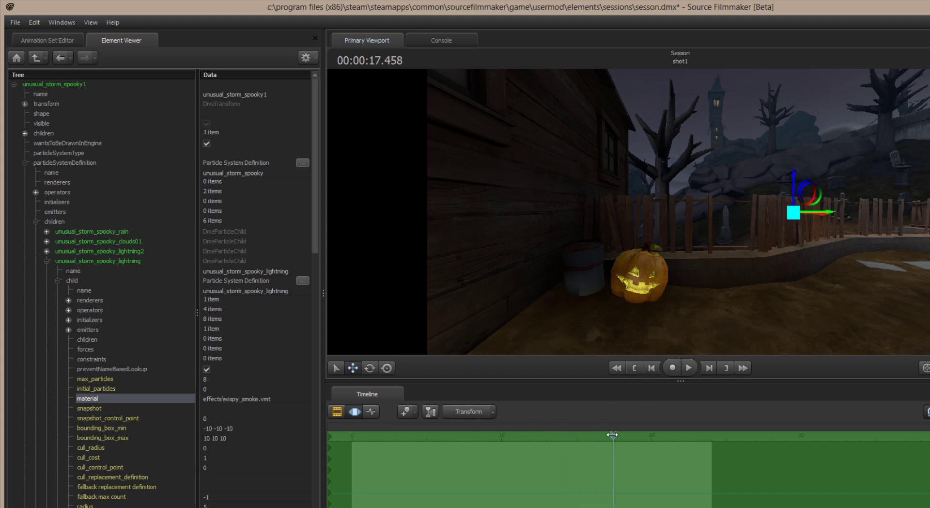
left_click_drag(614, 434, 353, 423)
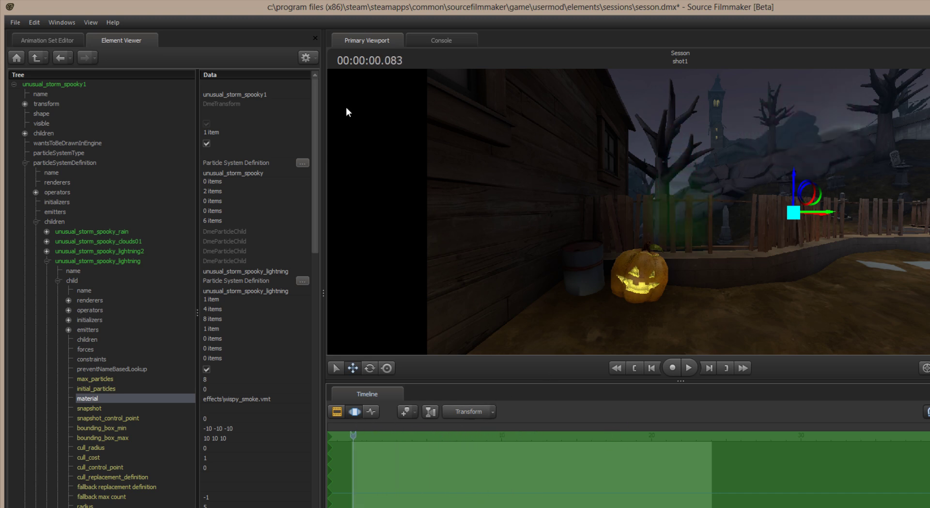
Step: Show the parent element of unusual_storm_spooky1's particle system in the Element Viewer
left_click(56, 38)
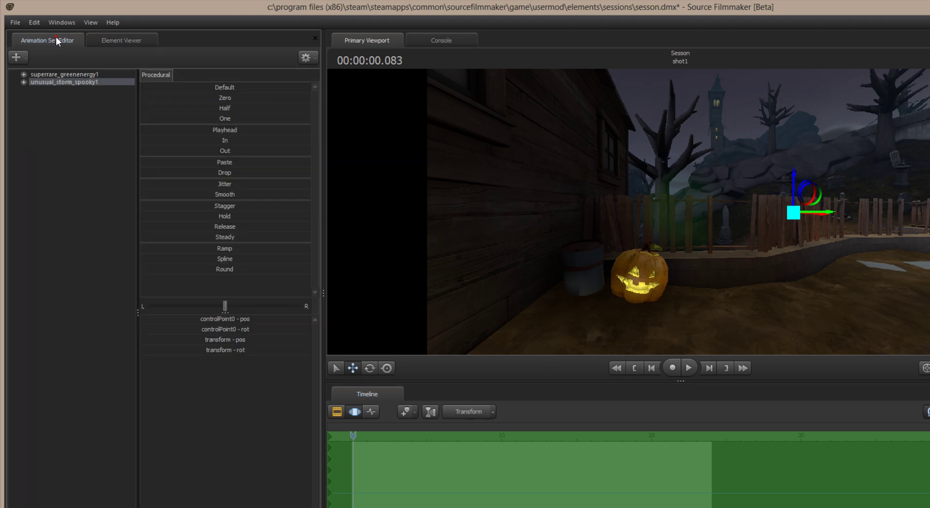
left_click(130, 42)
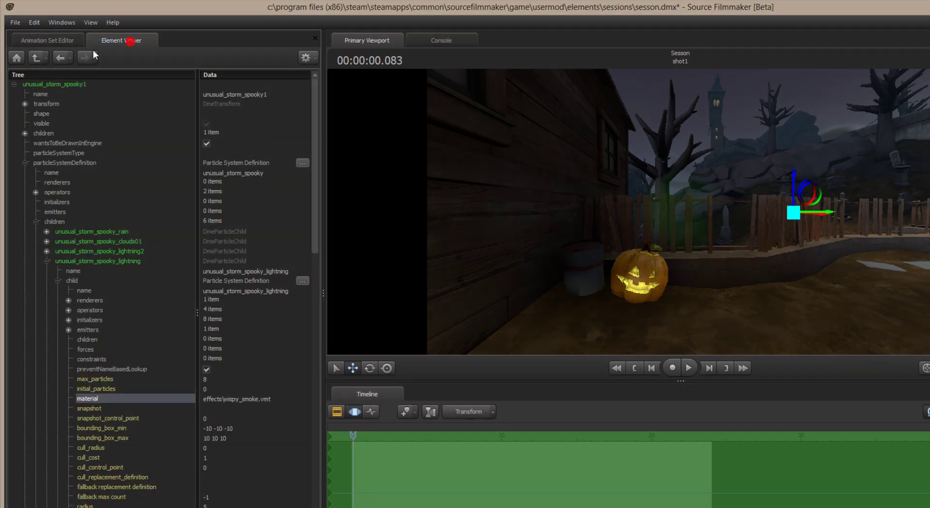
left_click(35, 57)
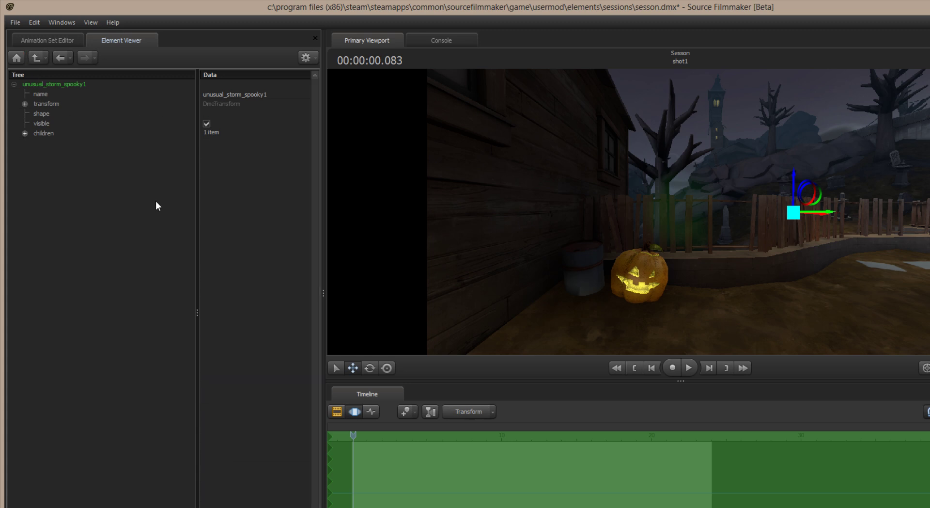